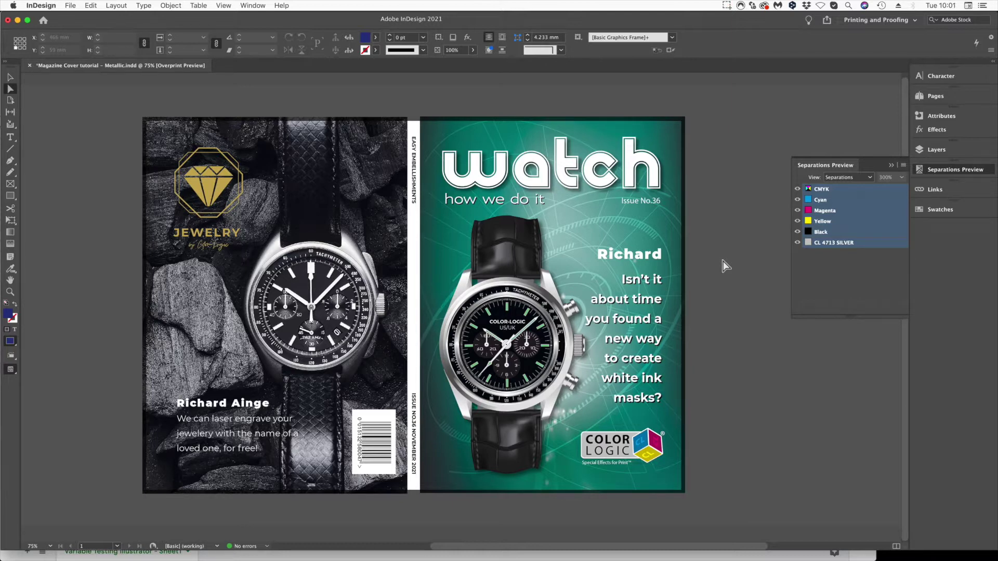
- Hide the CMYK plates to view CL 4713 SILVER alone, then turn them back on
left_click(798, 189)
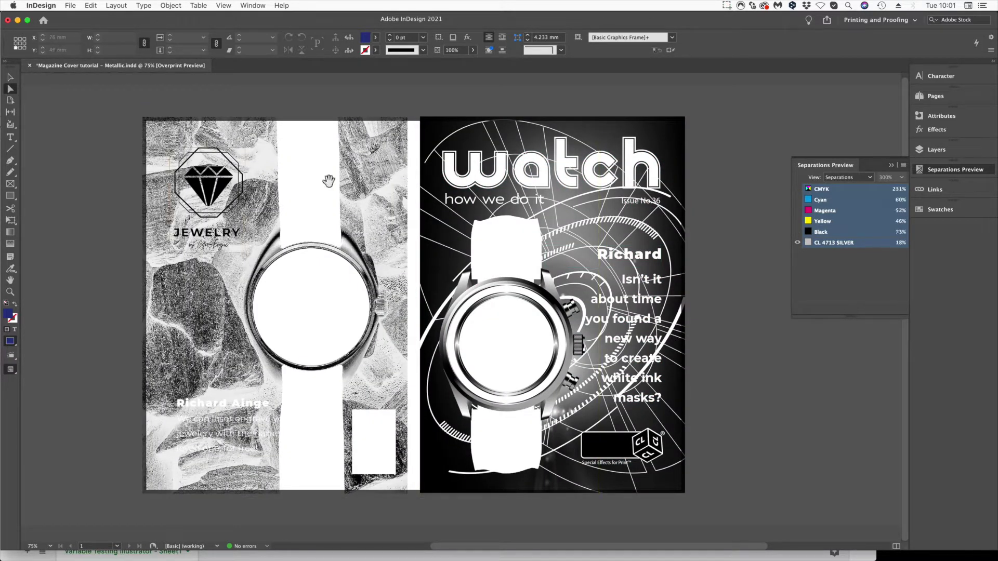
left_click(797, 189)
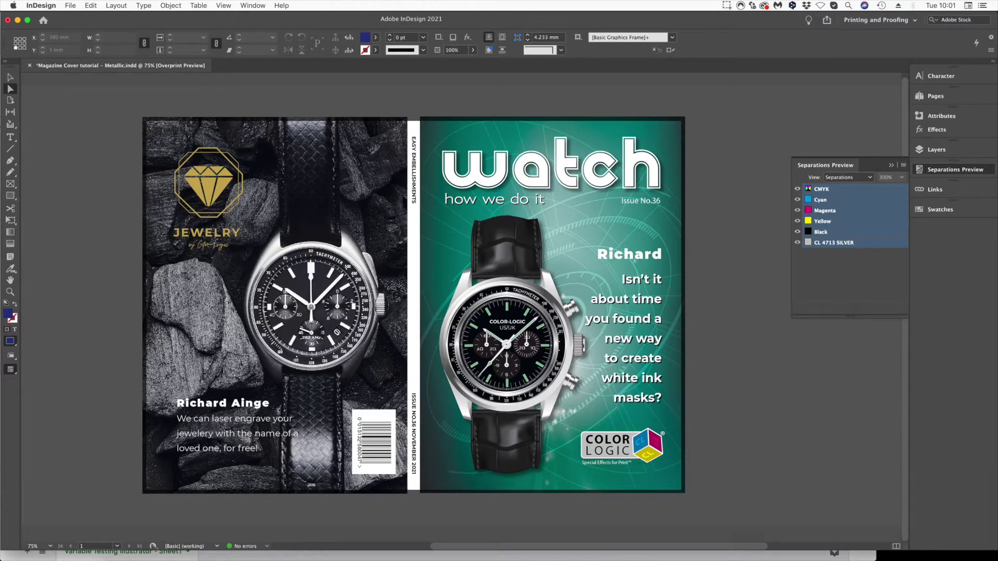
- Download the Short VDP name and surname sheet as a Comma-separated values (.csv) file
left_click(223, 552)
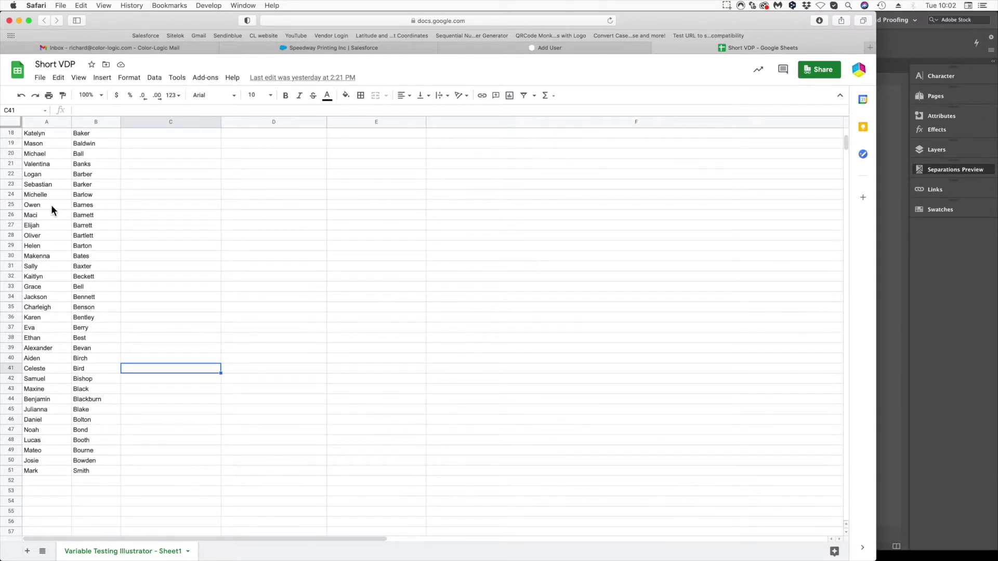
scroll(68, 351, "up", 6)
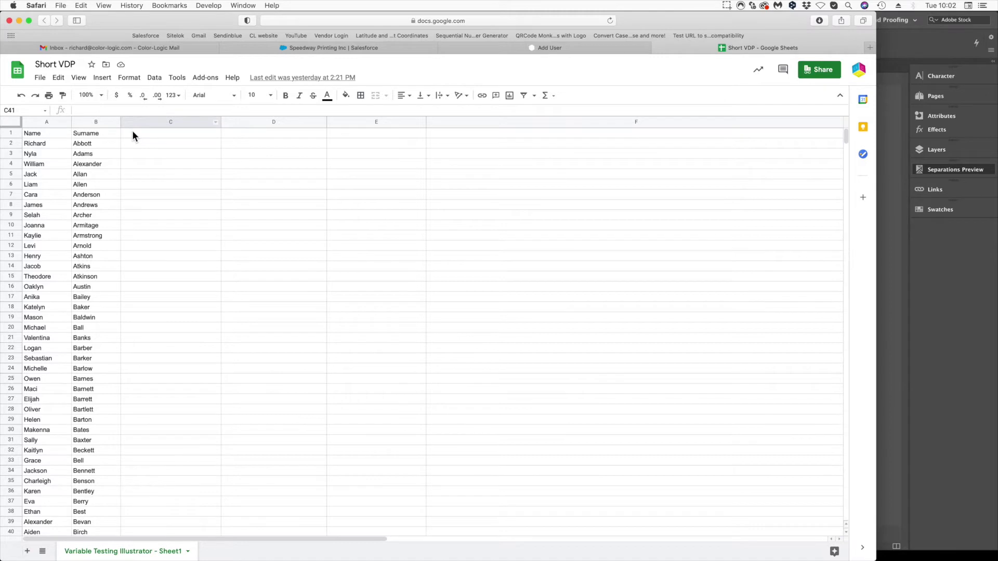
left_click(40, 78)
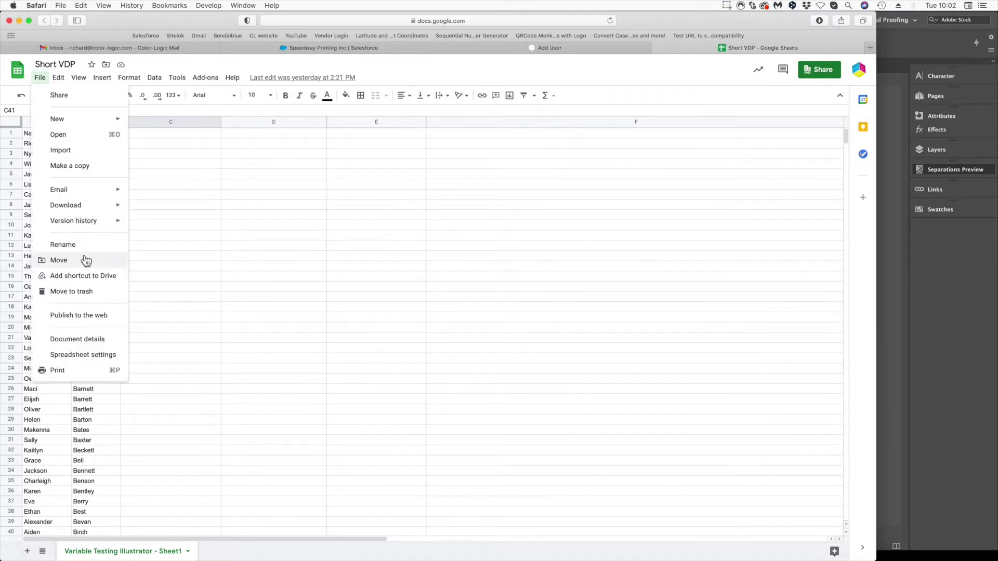
mouse_move(89, 206)
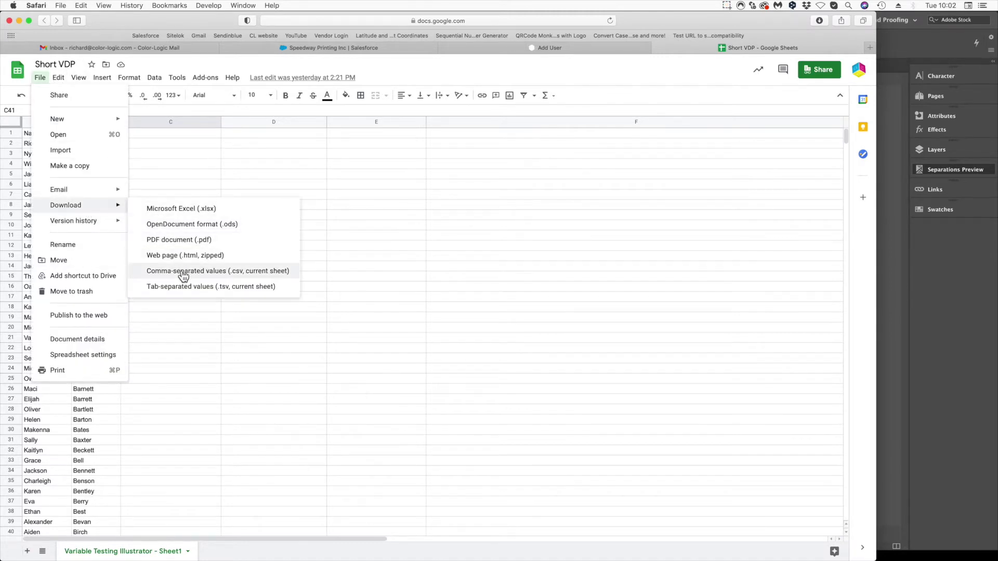
left_click(236, 281)
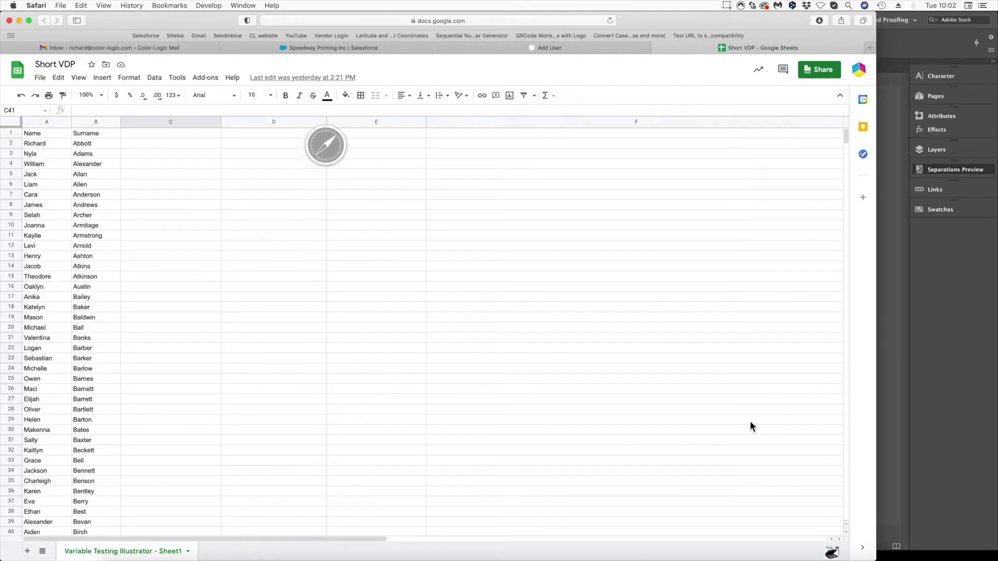
- Open the Data Merge panel on the cover spread and select its Name and Surname fields
left_click(943, 323)
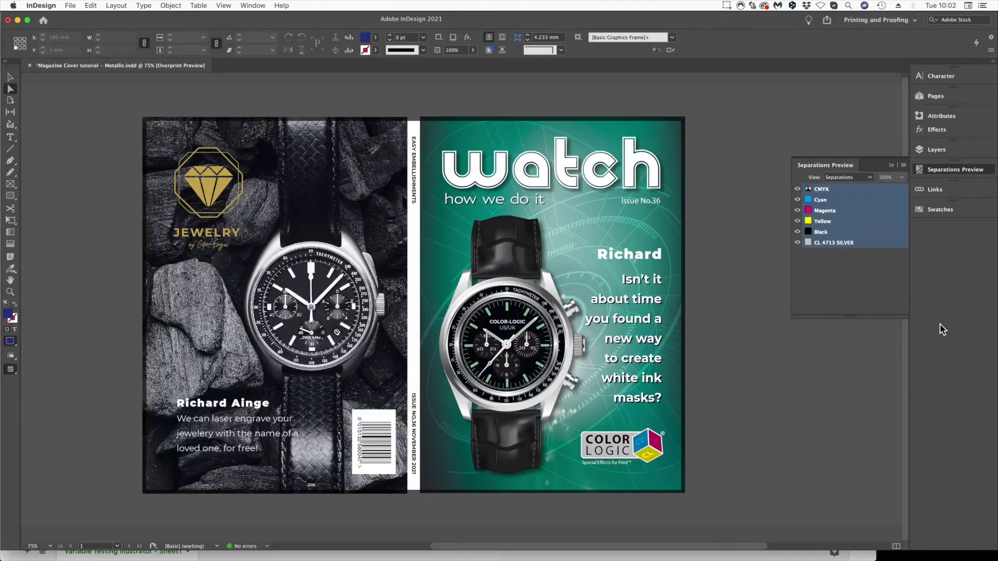
left_click(691, 231)
left_click(246, 6)
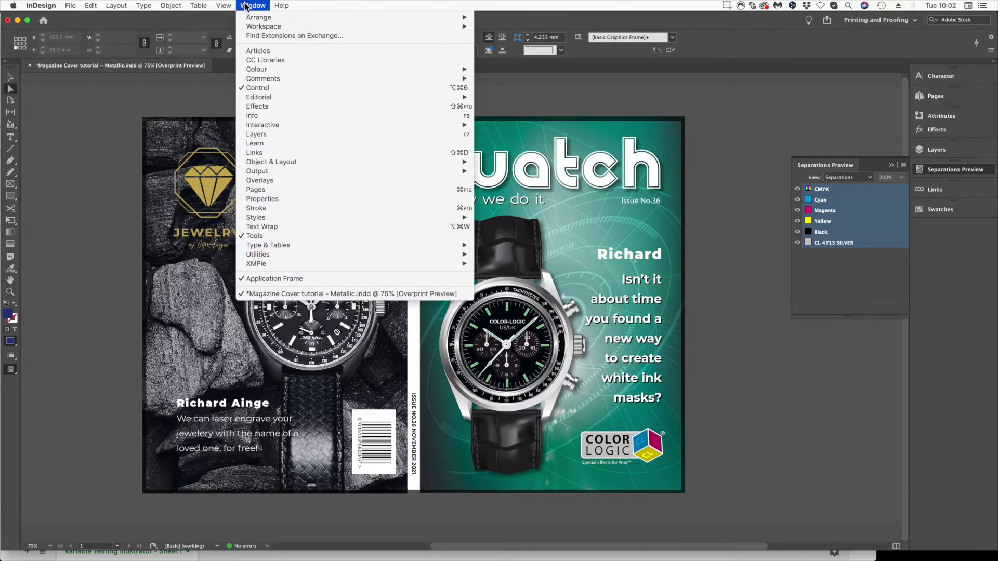
mouse_move(279, 258)
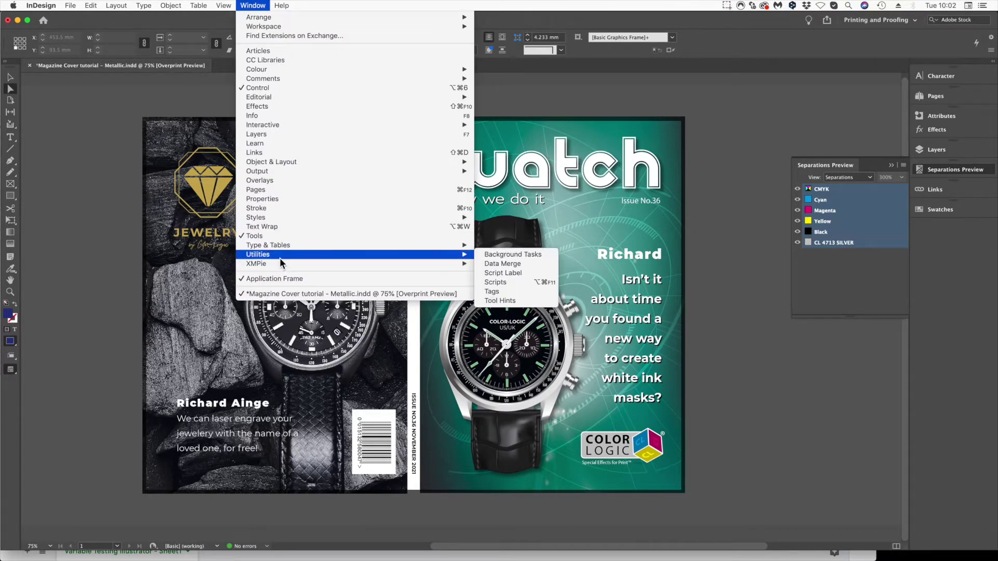
left_click(546, 266)
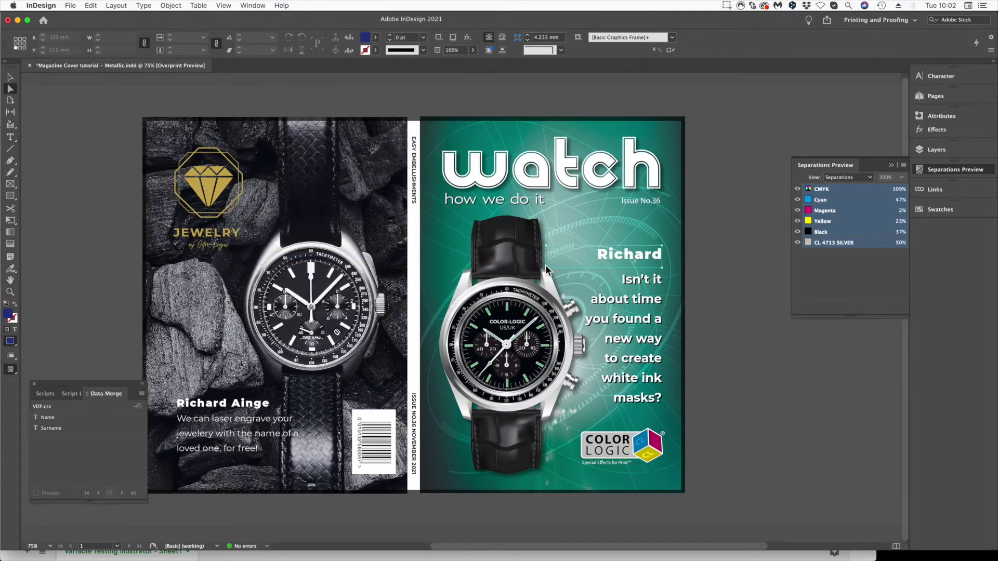
left_click(59, 418)
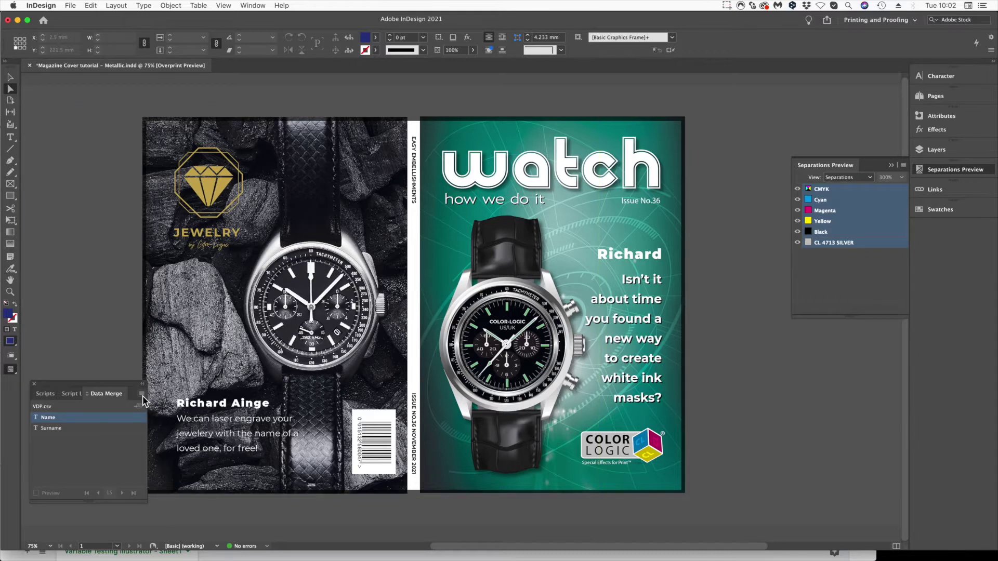
left_click(68, 428, "shift")
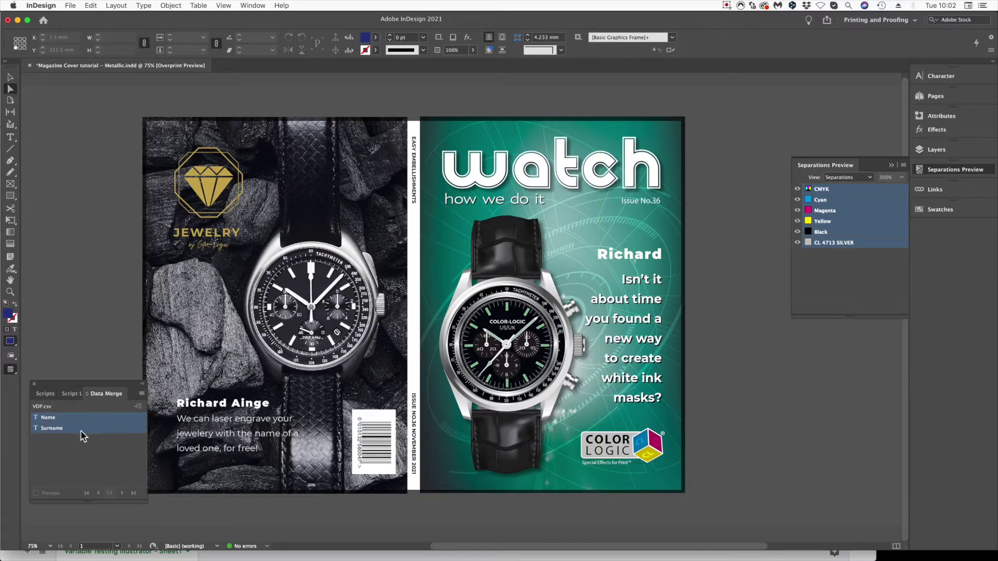
- Remove the current data source and load VDP.csv in its place
left_click(142, 394)
left_click(157, 426)
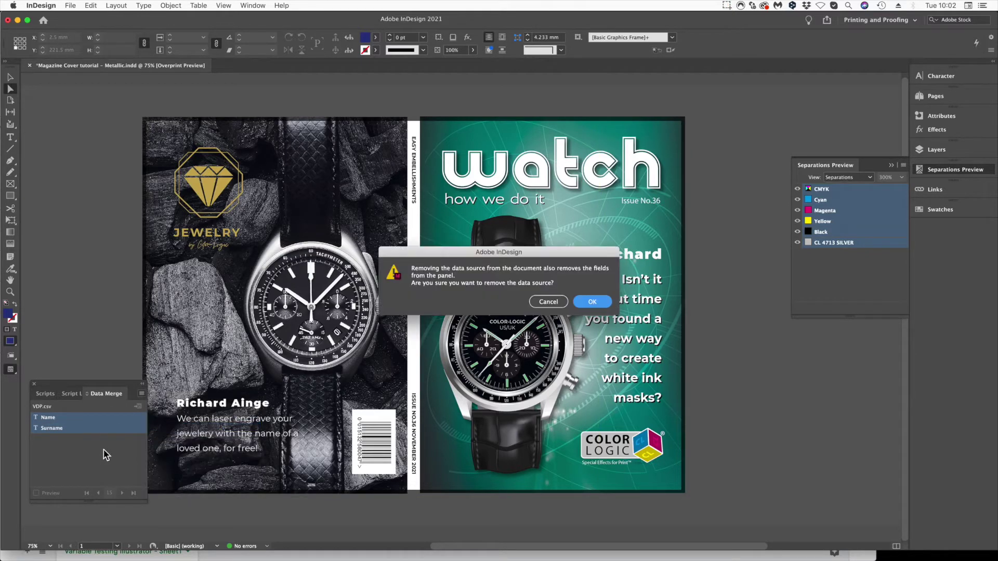
left_click(607, 301)
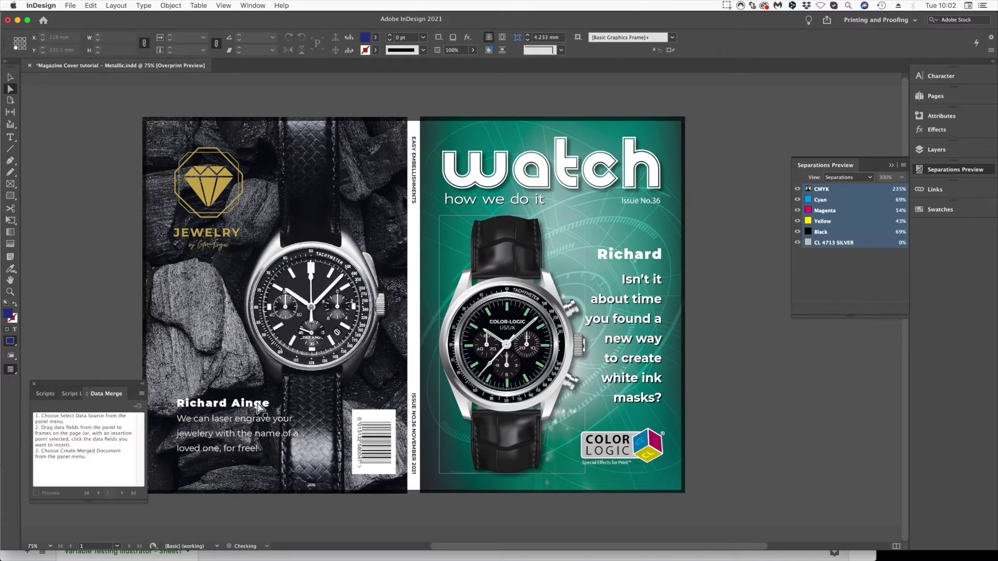
left_click(141, 394)
left_click(195, 400)
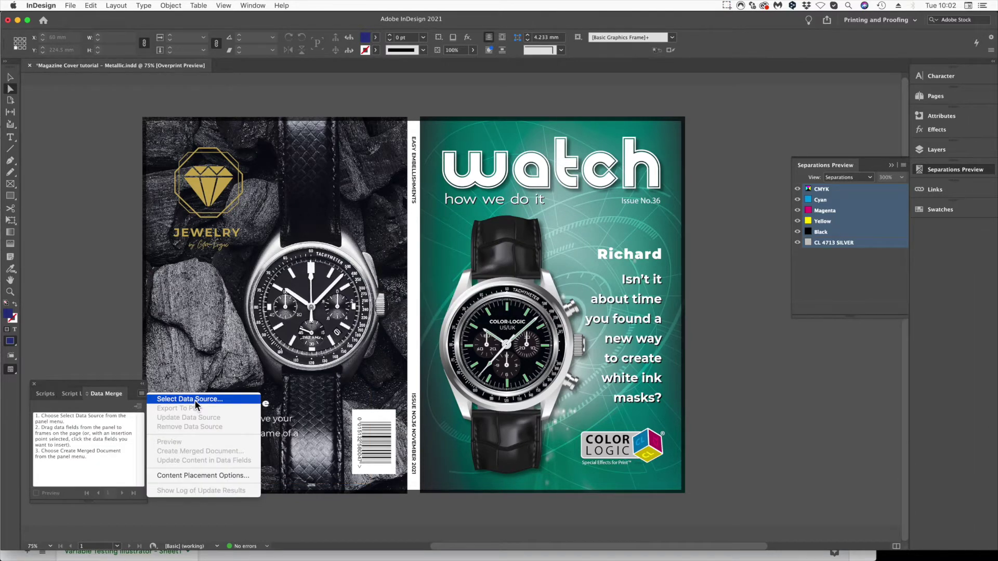
left_click(411, 218)
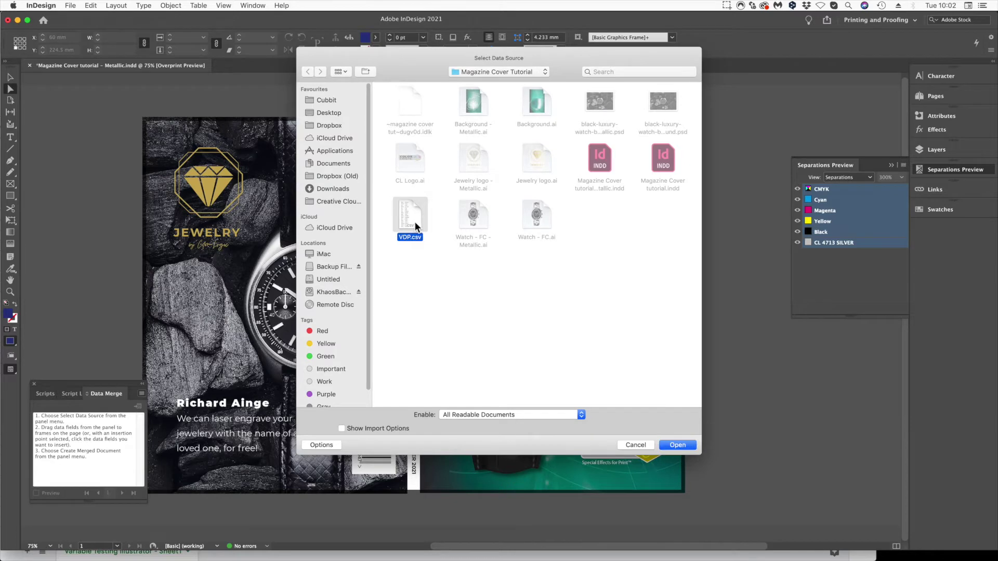
left_click(677, 445)
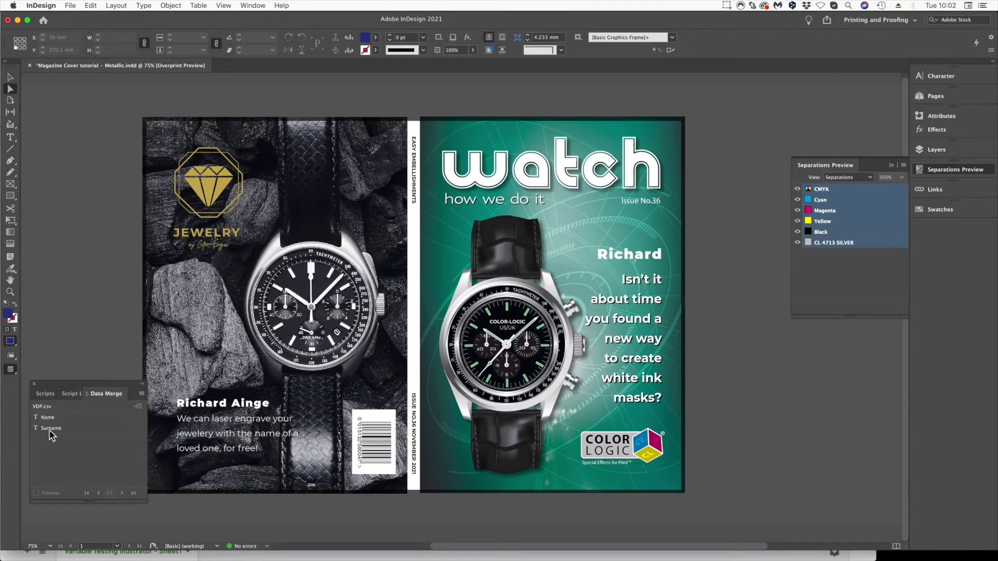
- Replace Richard on the front cover with the <<Name>> field
double_click(624, 256)
left_click_drag(597, 256, 663, 257)
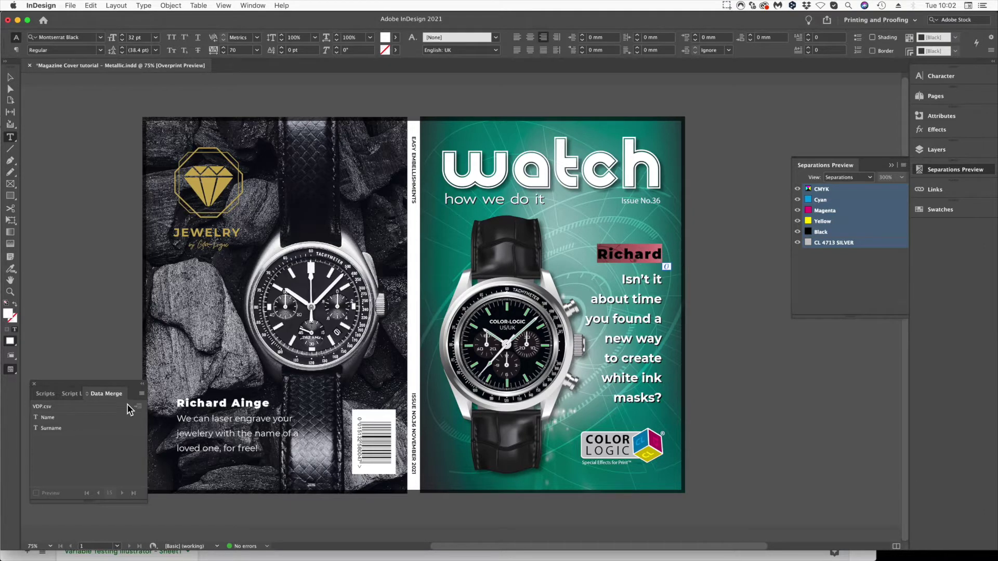
left_click(42, 419)
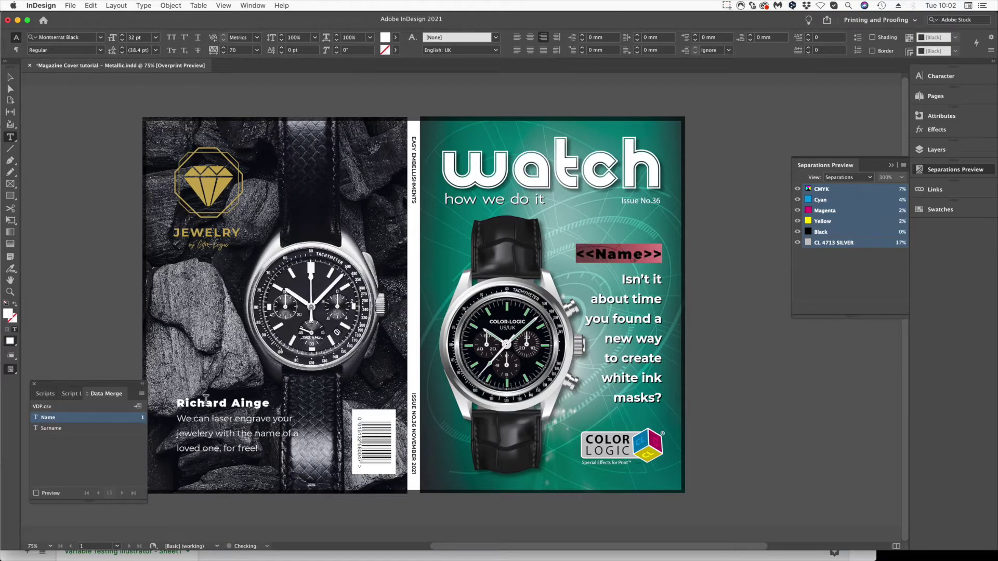
- Replace Richard Ainge on the back cover with <<Name>> <<Surname>> and move the Data Merge panel aside
left_click_drag(177, 405, 227, 405)
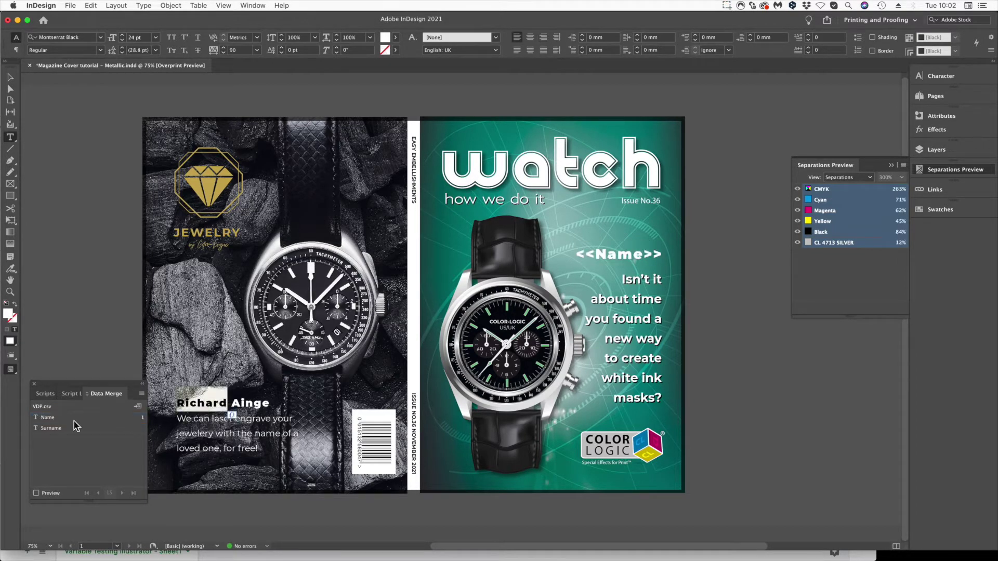
left_click(49, 420)
left_click_drag(249, 404, 285, 405)
left_click(50, 428)
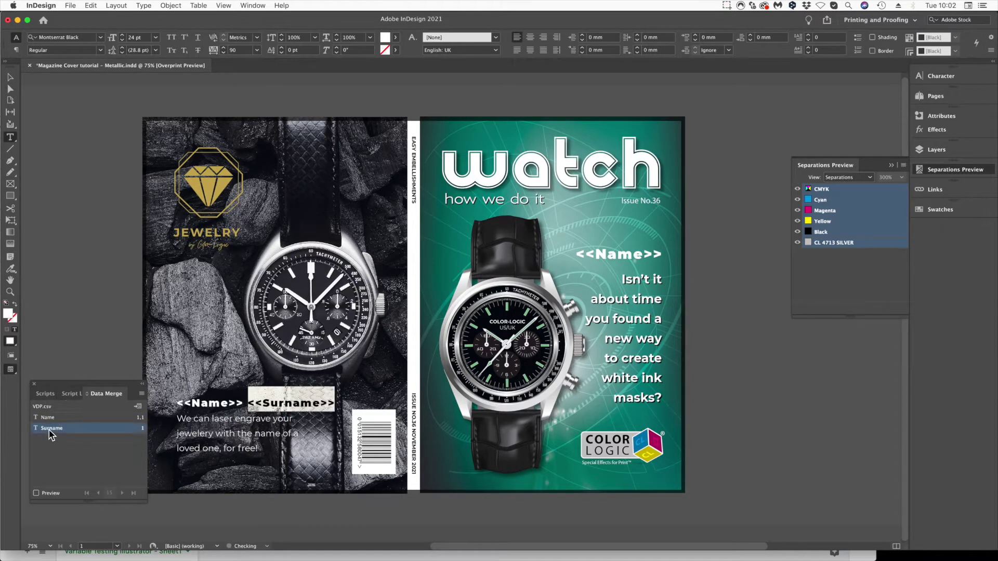
left_click(42, 130)
key("a")
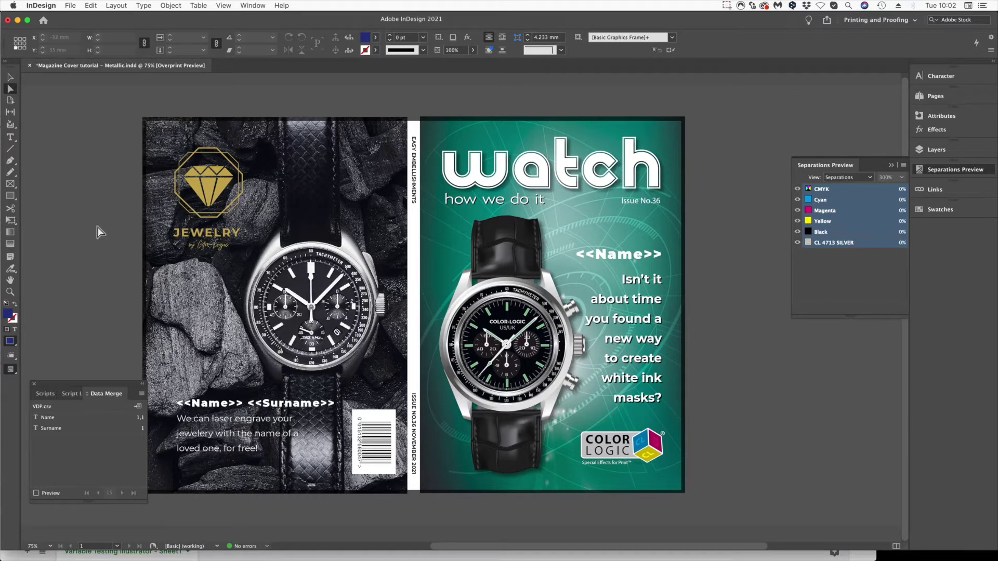
left_click_drag(70, 383, 767, 343)
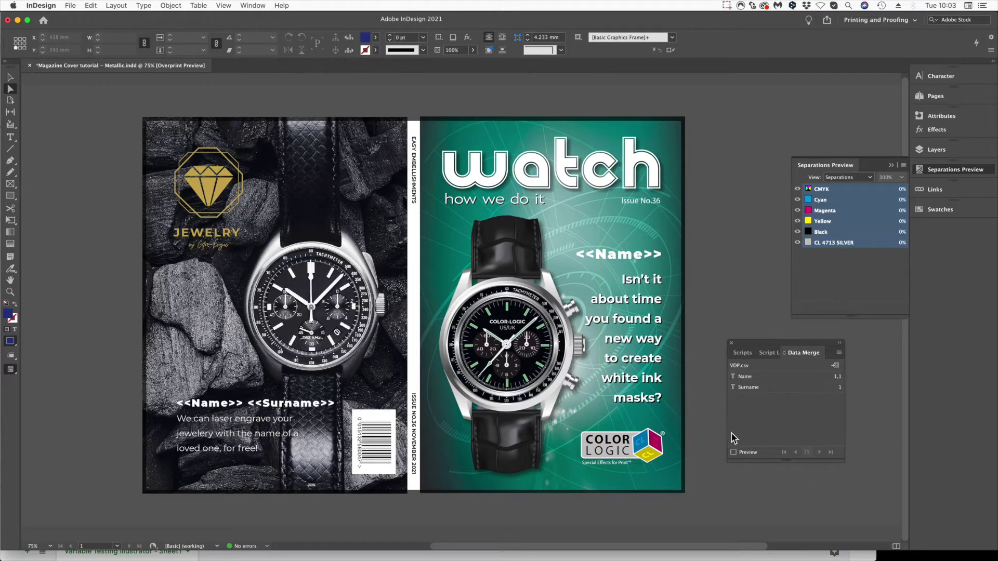
left_click(735, 456)
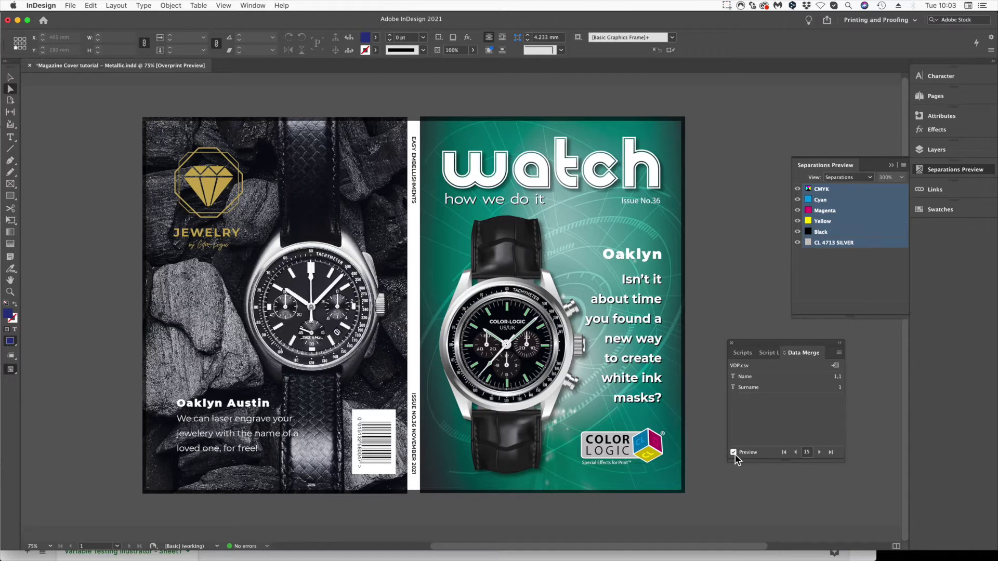
left_click(819, 452)
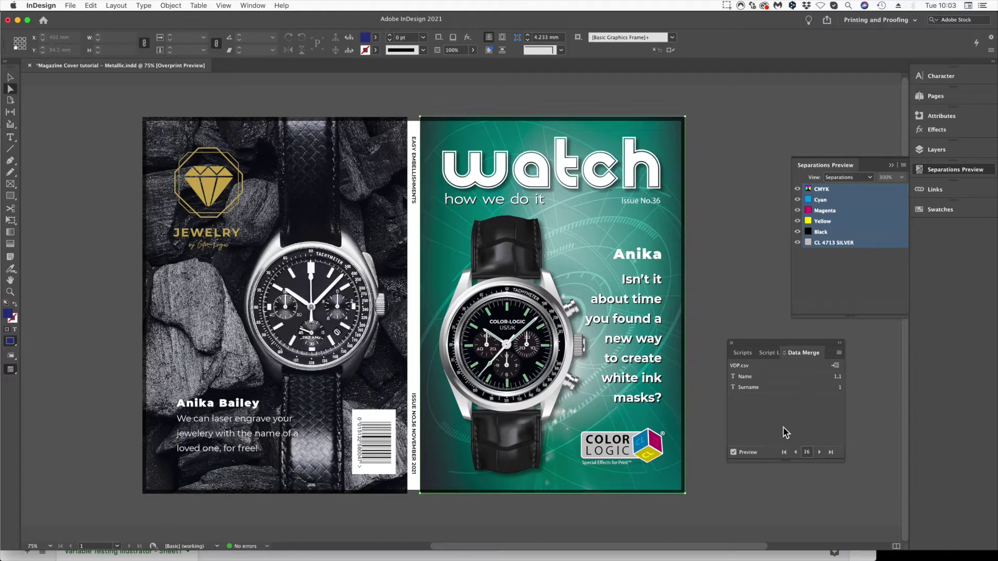
left_click(820, 452)
left_click(799, 189)
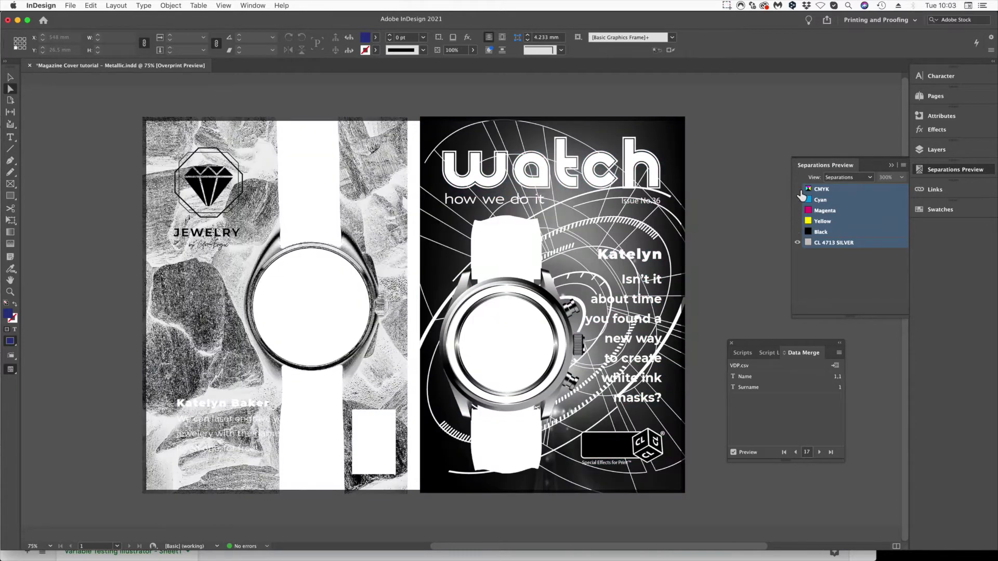
left_click(798, 189)
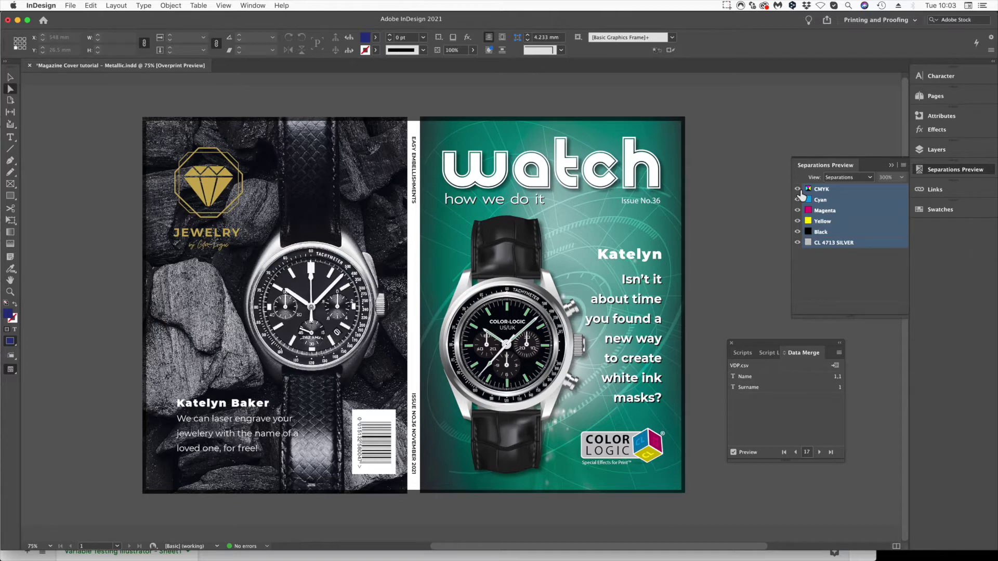
- Select the merged first name Katelyn and float the Swatches panel beside the document
double_click(628, 262)
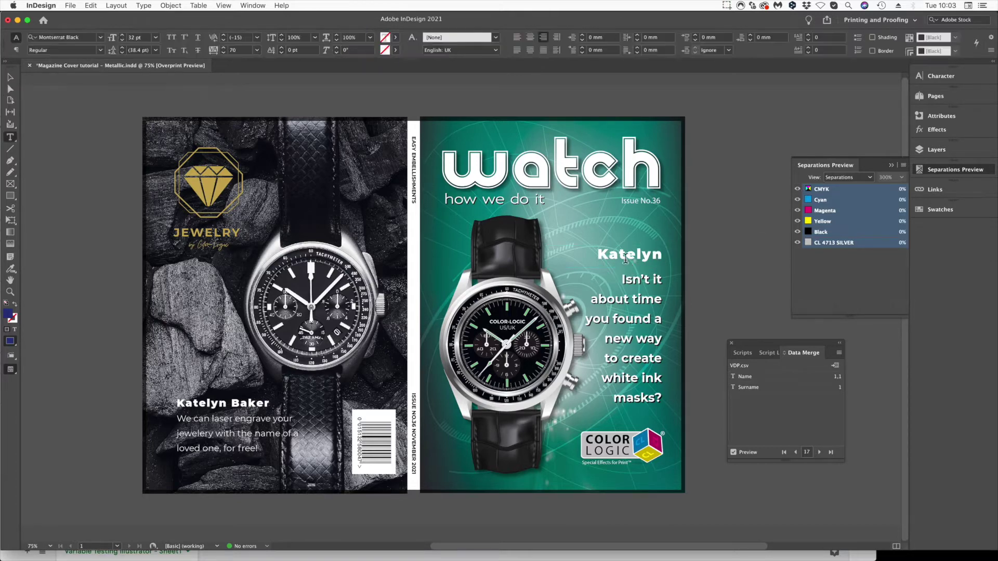
double_click(626, 259)
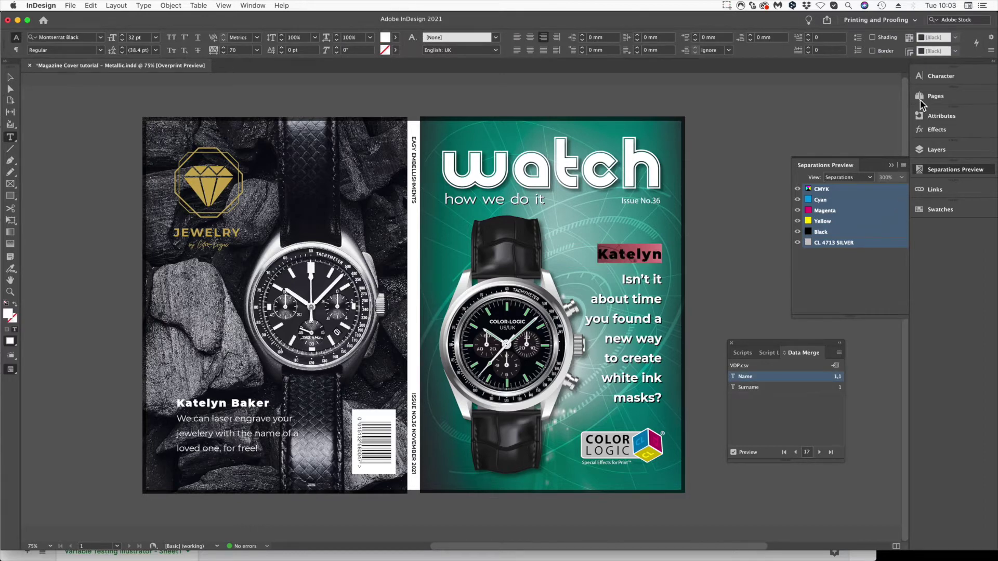
left_click(935, 209)
left_click_drag(822, 202, 68, 124)
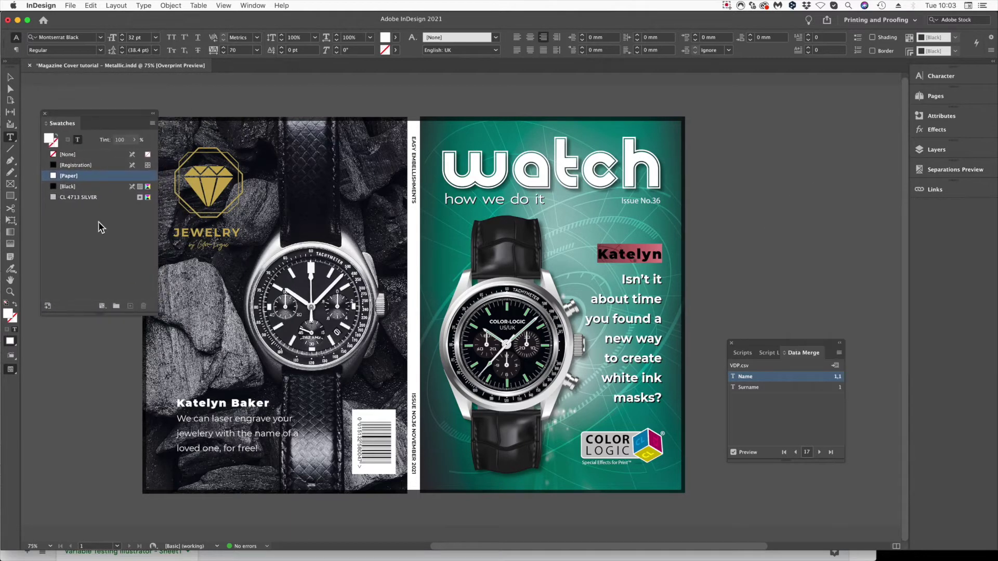
- Create a CL017-S swatch from the COLOR-LOGIC – Metallic Silver colour mode
left_click(151, 123)
left_click(189, 129)
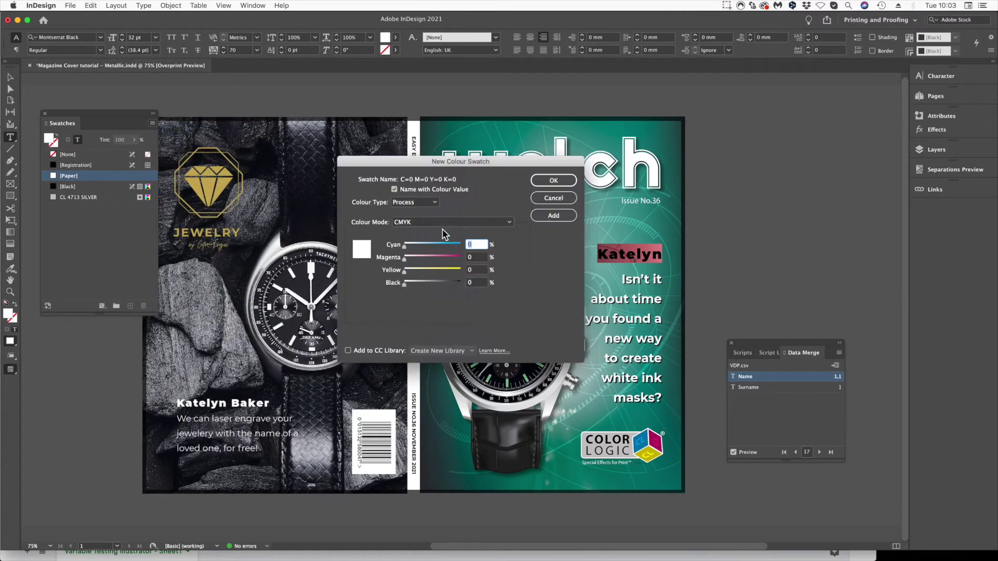
left_click(453, 224)
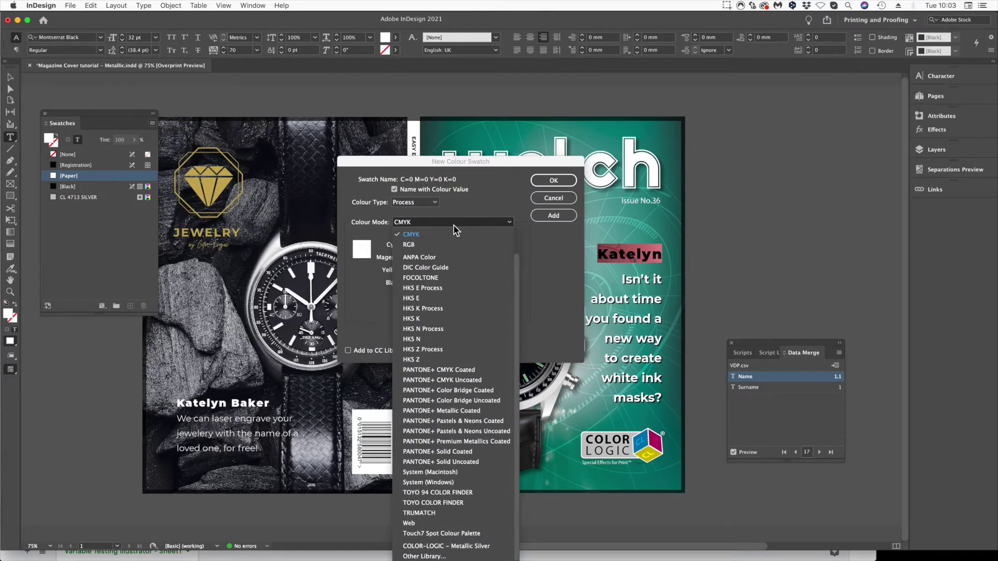
left_click(465, 546)
left_click(416, 311)
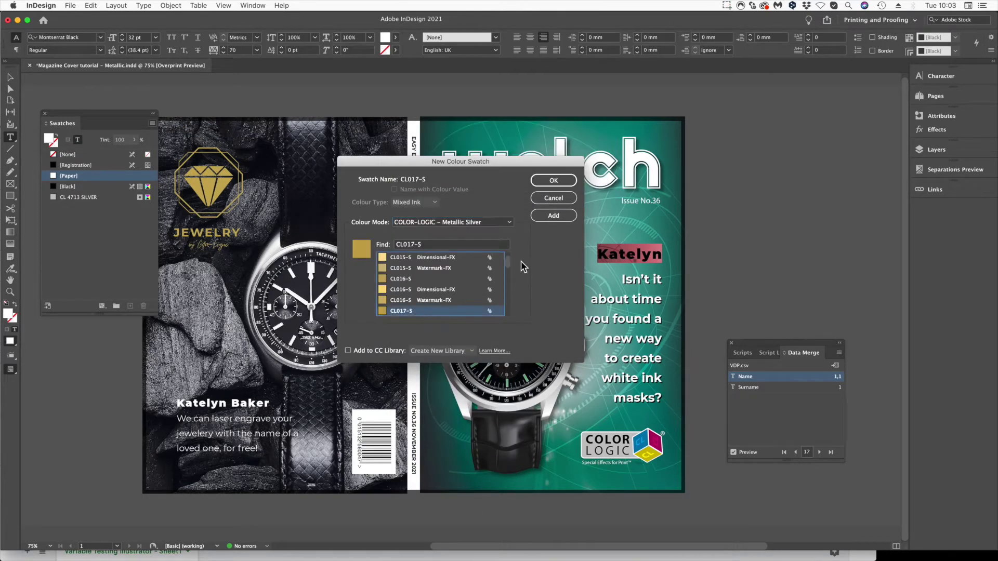
left_click(561, 216)
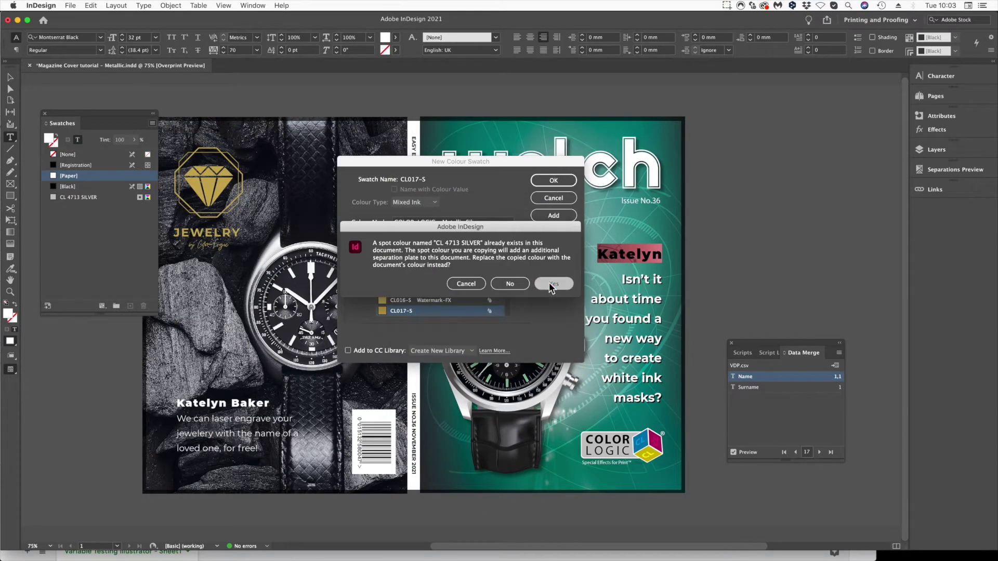
left_click(550, 283)
left_click(551, 183)
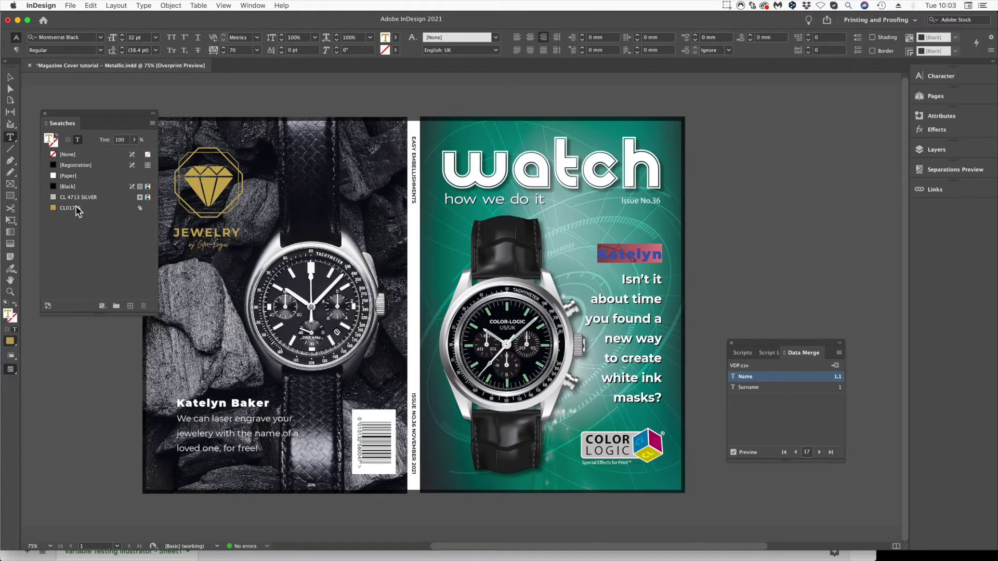
left_click(76, 211)
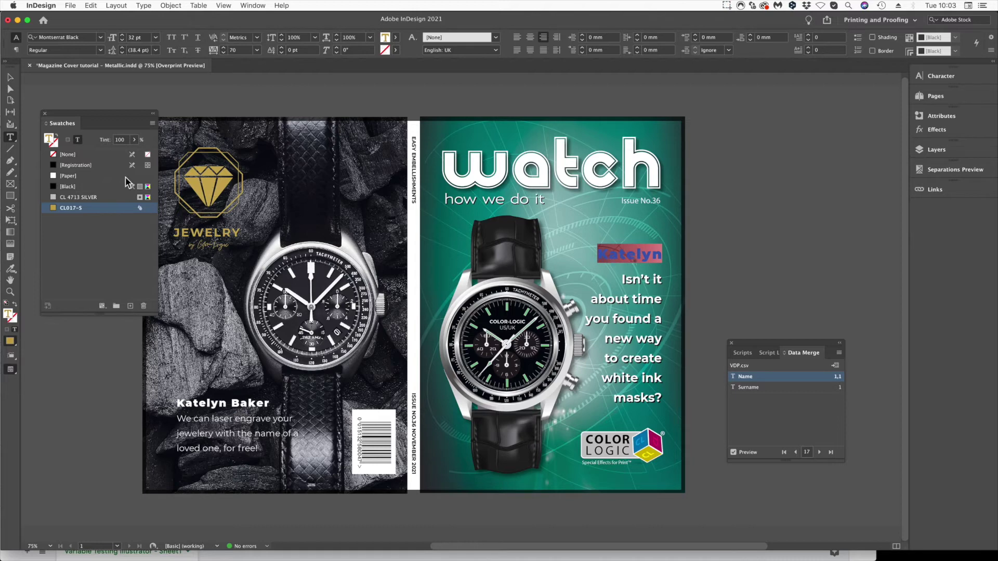
left_click(58, 153)
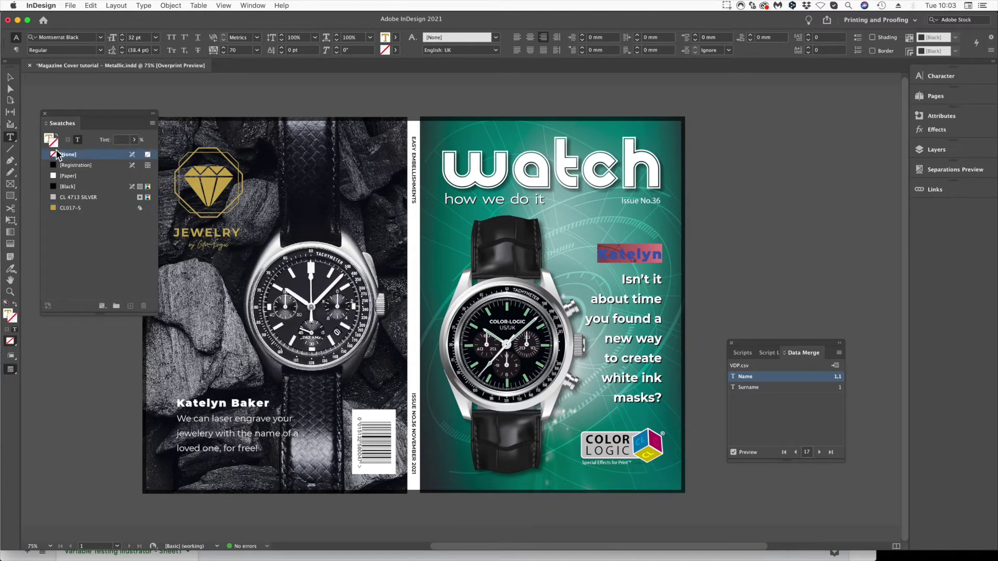
left_click(64, 178)
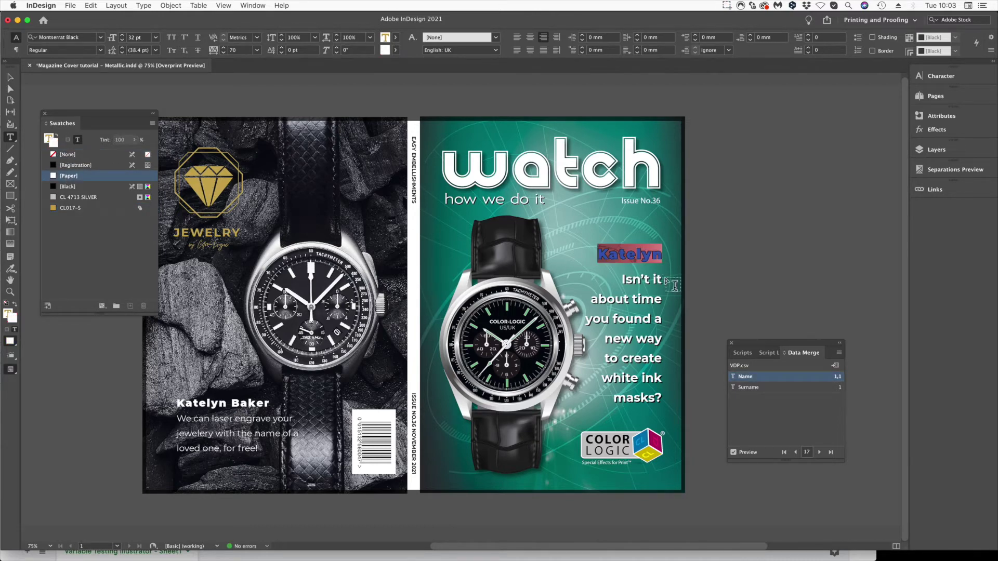
left_click_drag(269, 404, 176, 404)
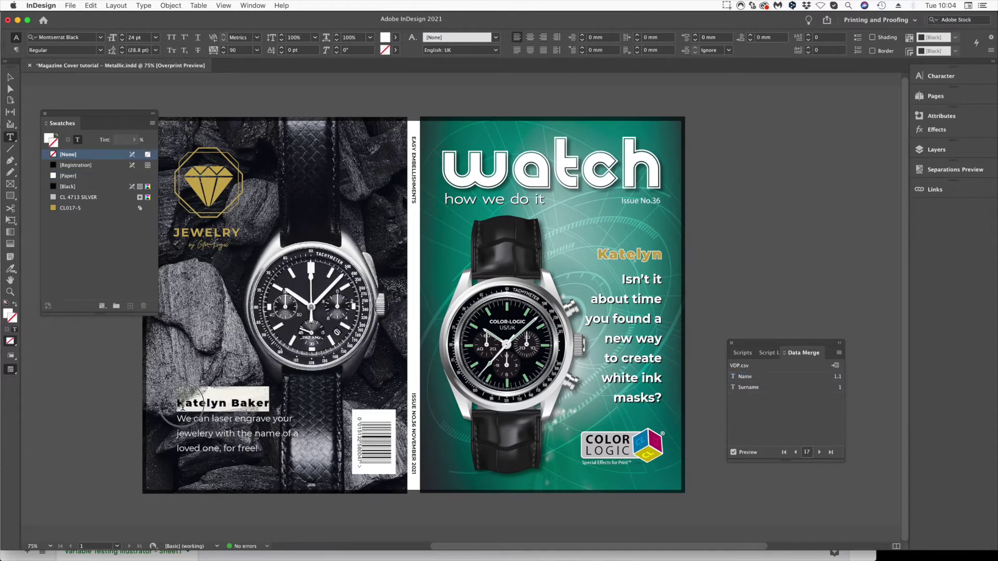
- Create a CL090-S swatch from the COLOR-LOGIC – Metallic Silver colour mode
left_click(154, 124)
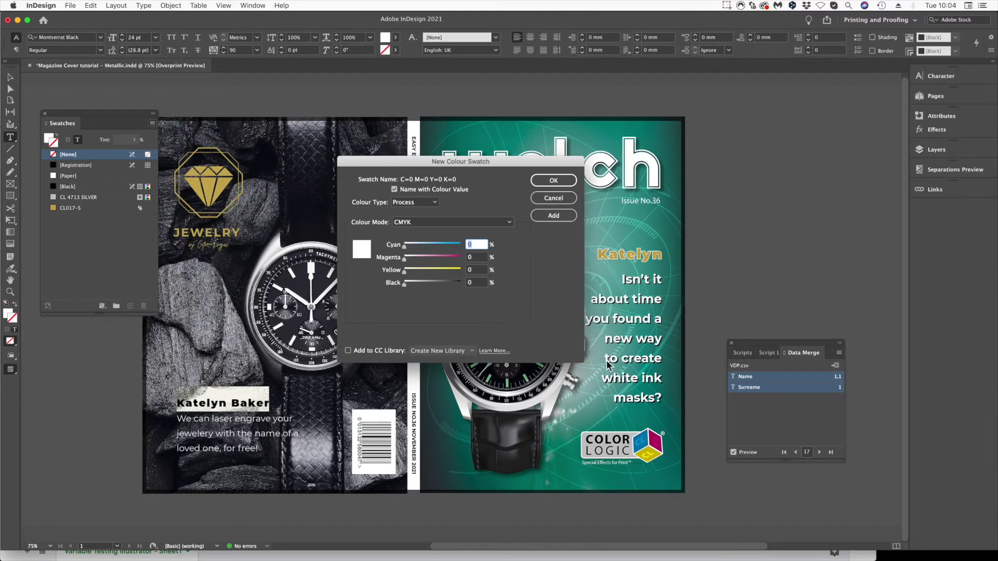
left_click(477, 222)
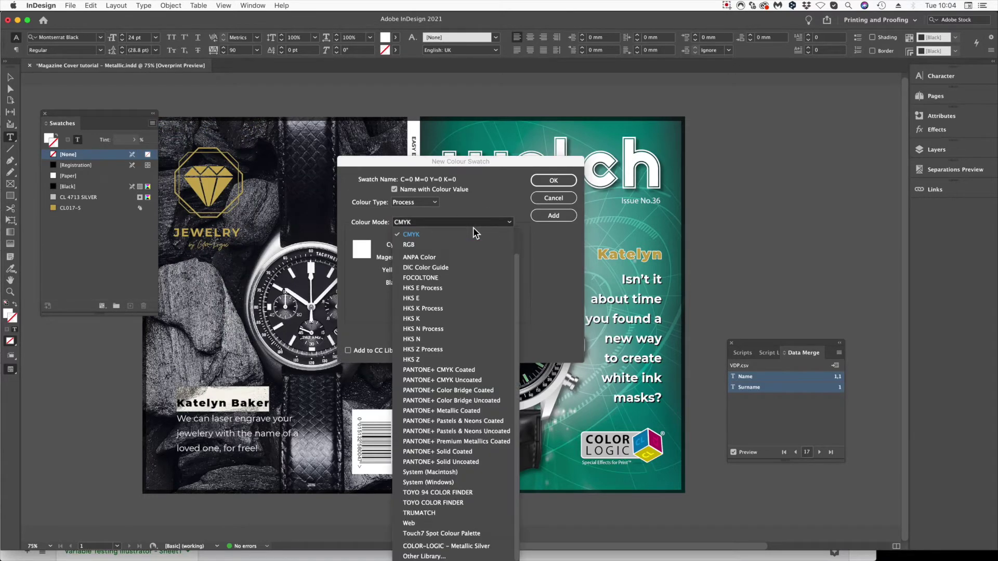
left_click(445, 549)
scroll(474, 309, "down", 10)
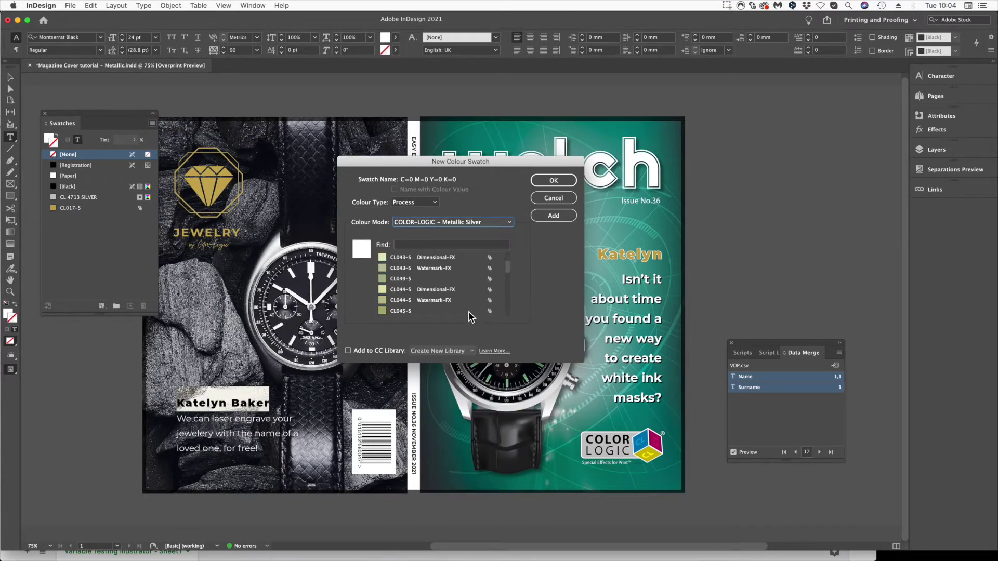
scroll(471, 317, "down", 10)
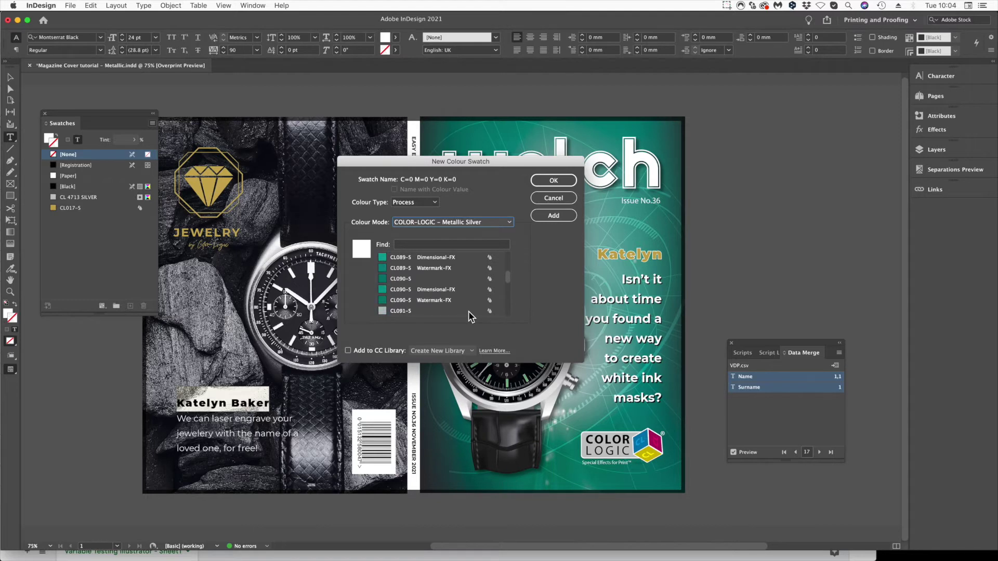
left_click(432, 280)
left_click(546, 218)
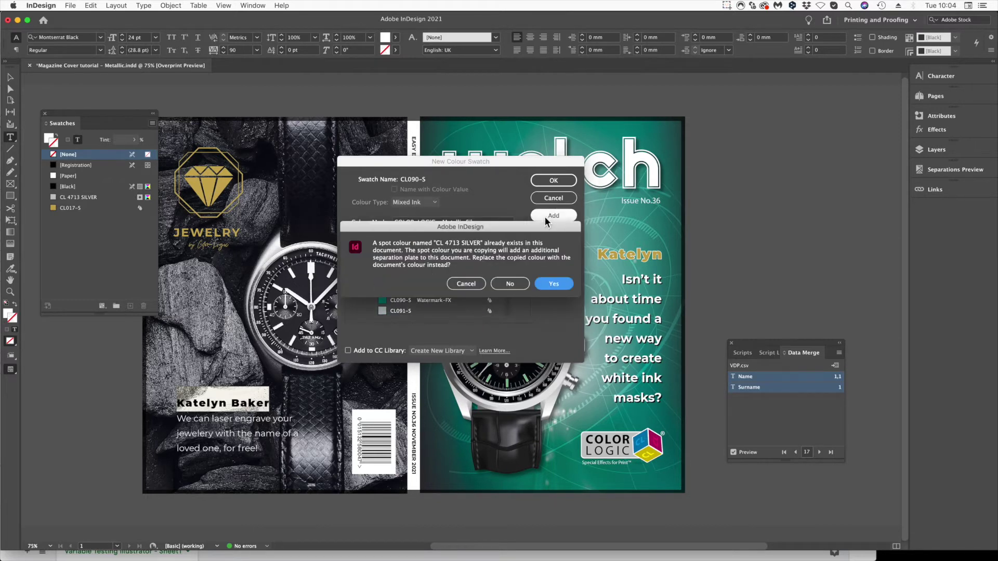
left_click(546, 284)
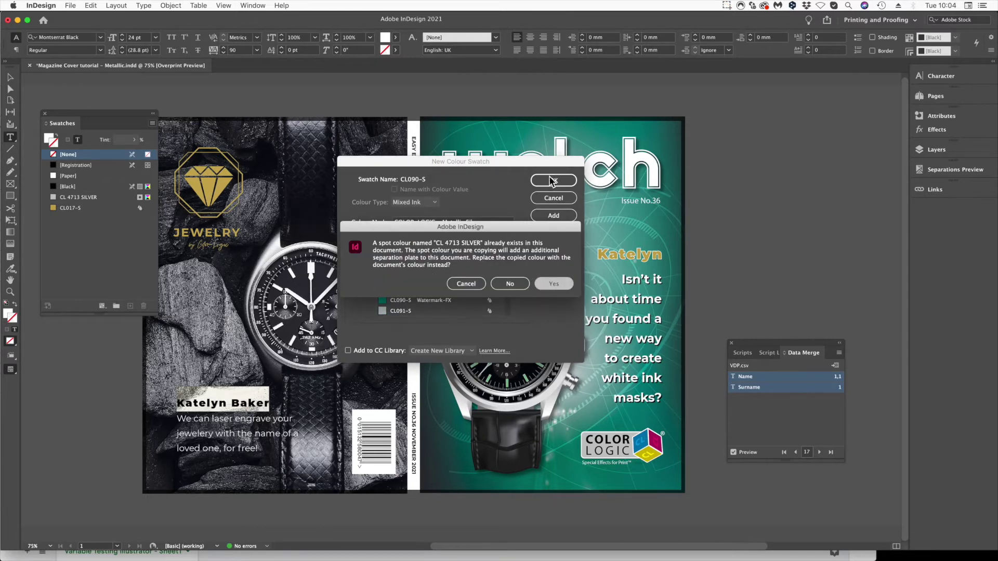
left_click(552, 180)
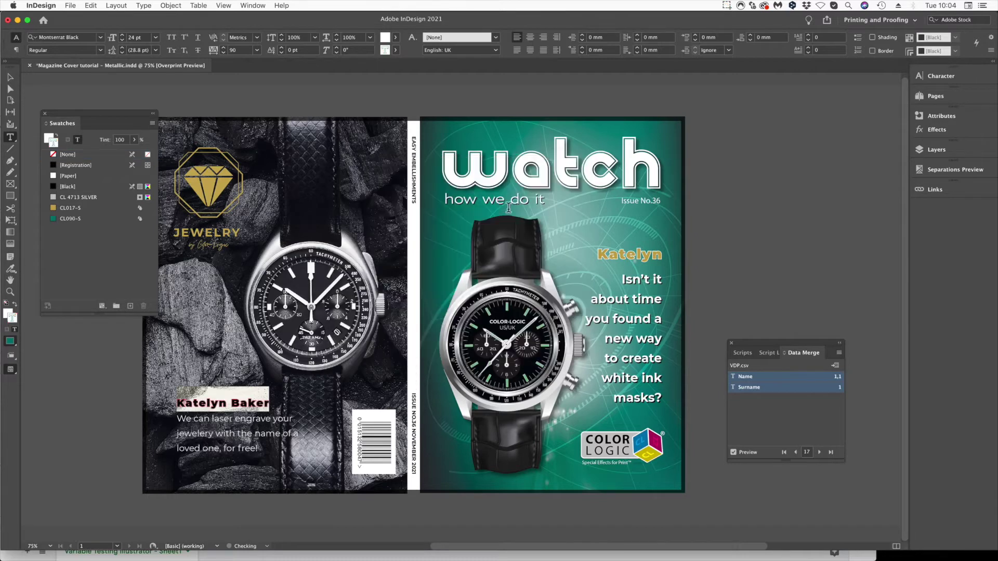
left_click(70, 177)
left_click(65, 219)
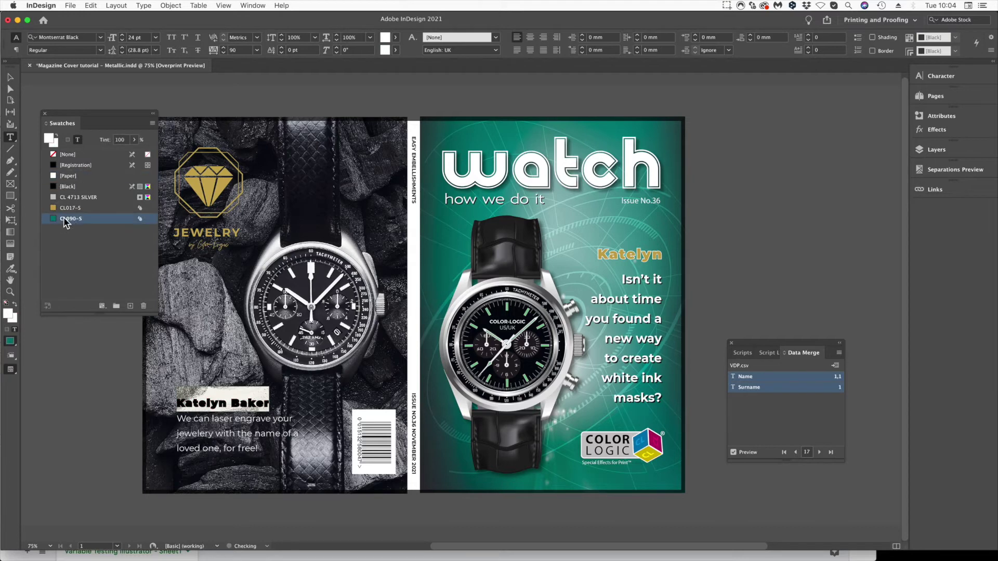
left_click(10, 89)
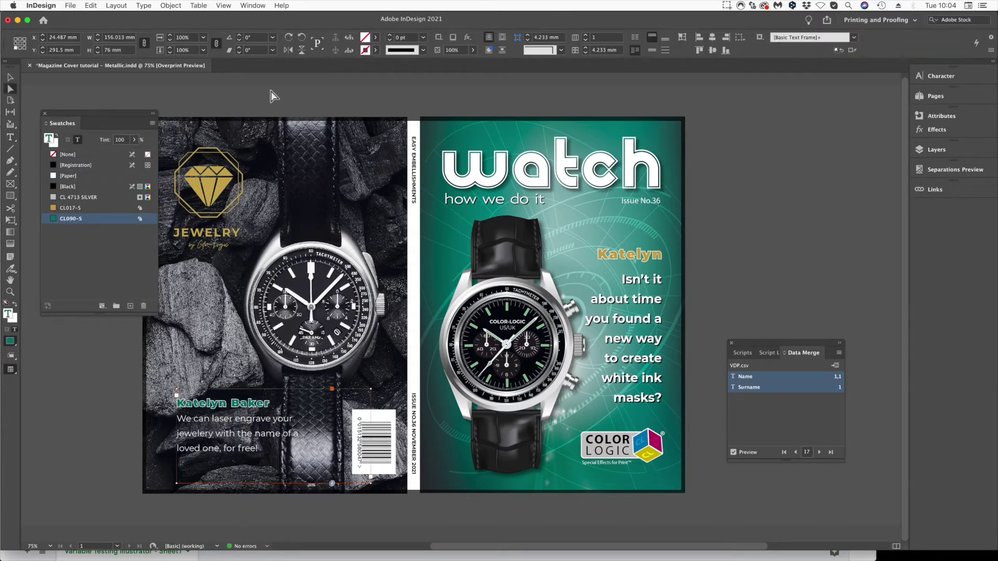
left_click(274, 96)
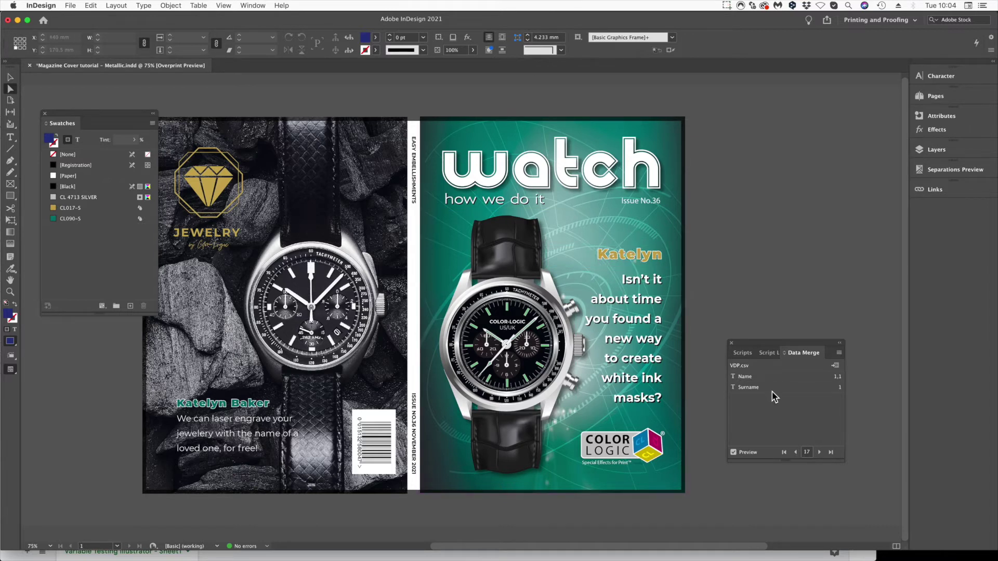
left_click(819, 452)
left_click(820, 452)
left_click(819, 453)
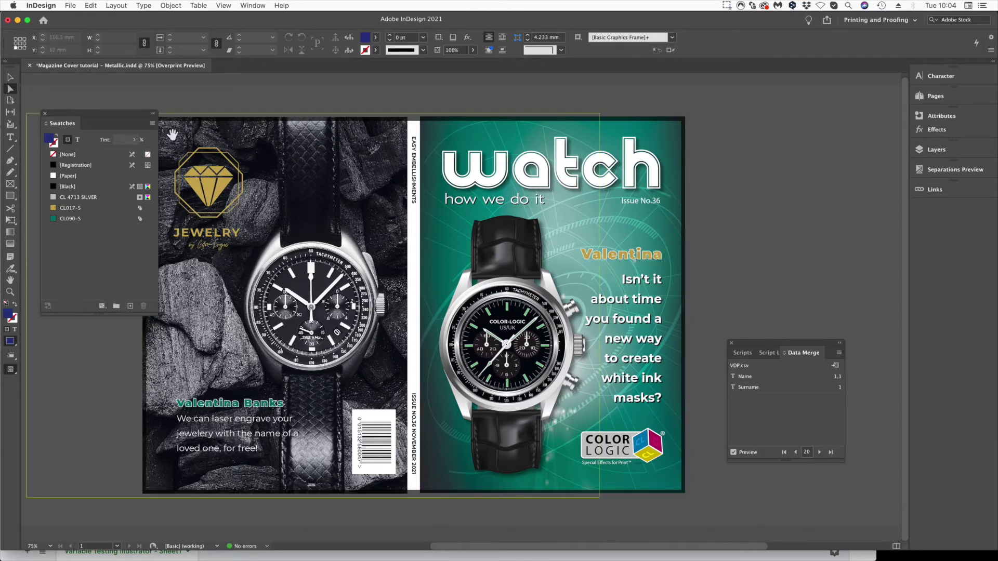
left_click(953, 179)
left_click_drag(764, 159, 772, 127)
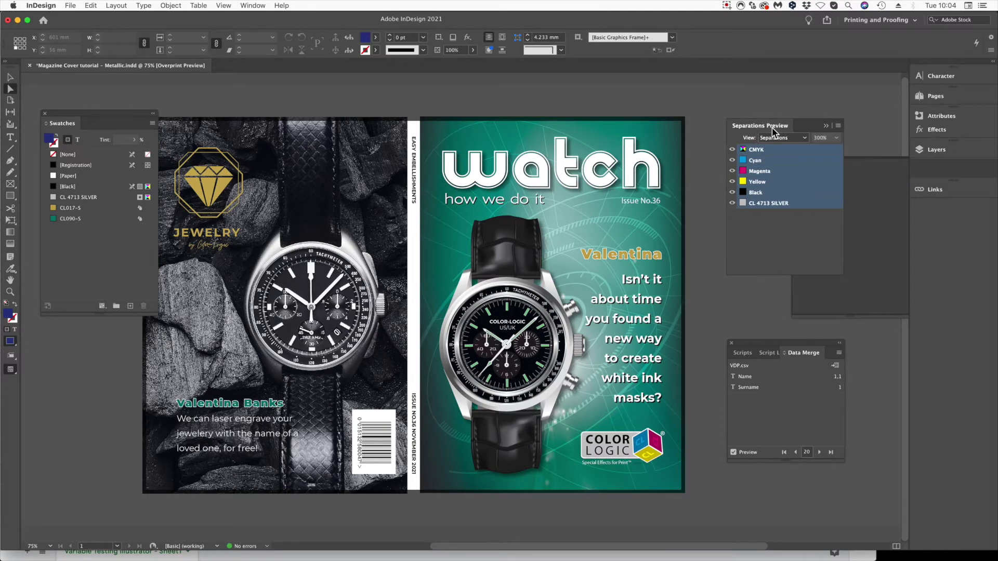
left_click(733, 150)
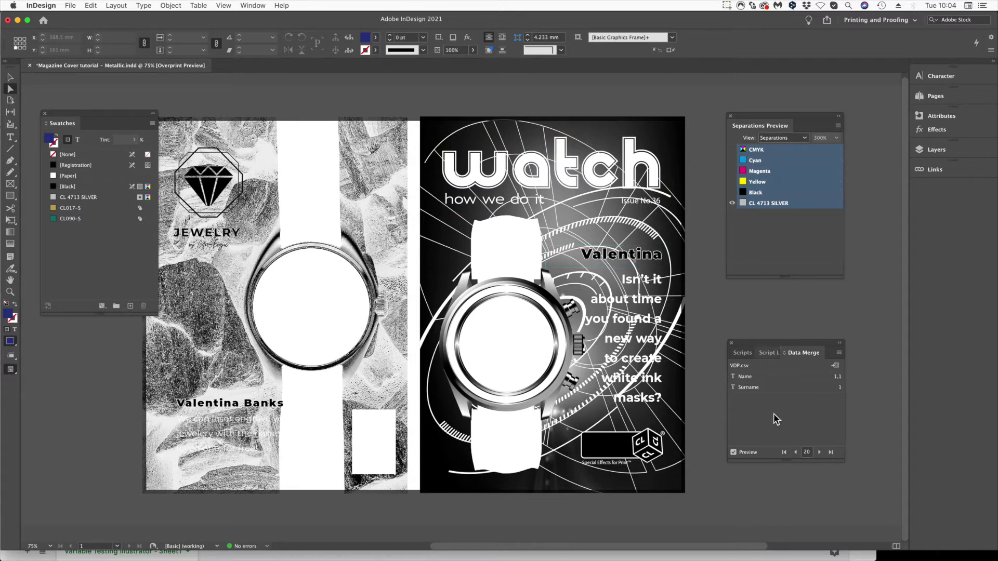
left_click(819, 453)
left_click(819, 452)
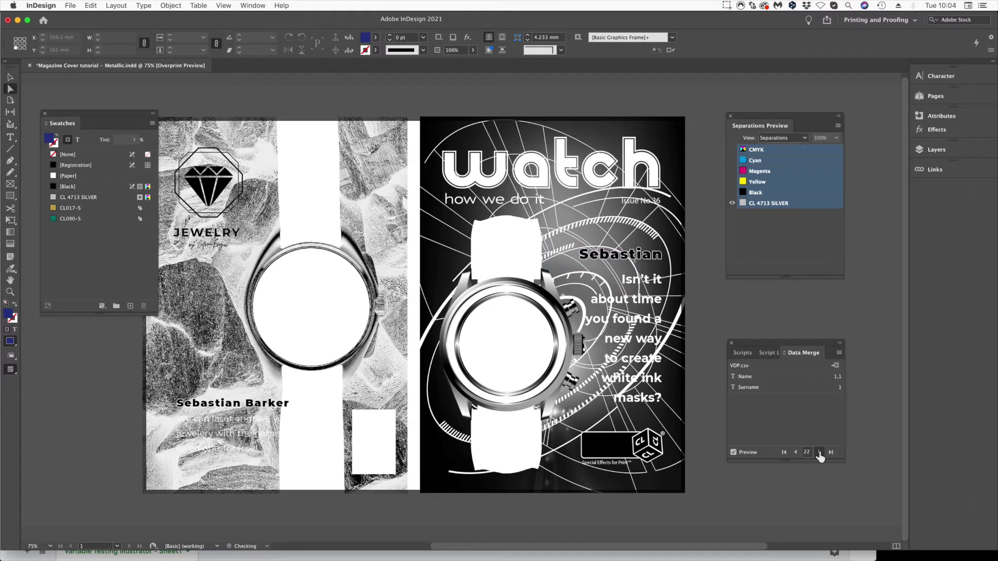
left_click(820, 453)
left_click(819, 452)
left_click(820, 452)
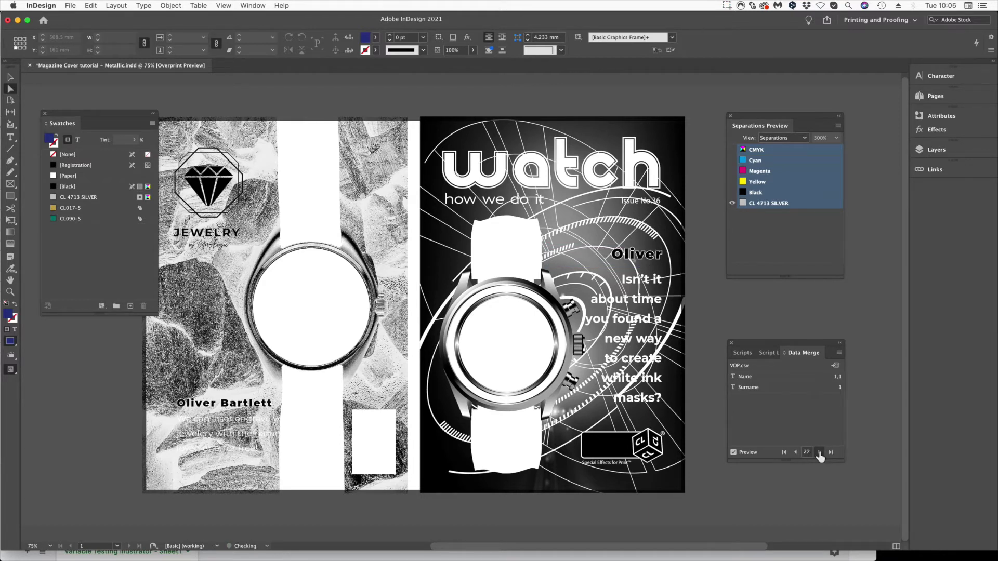
left_click(819, 452)
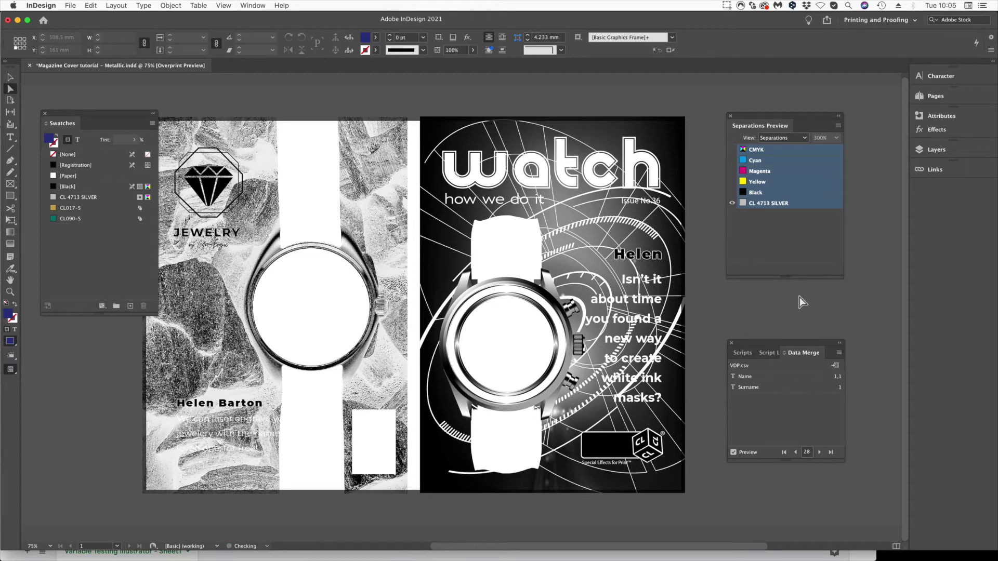
left_click(732, 150)
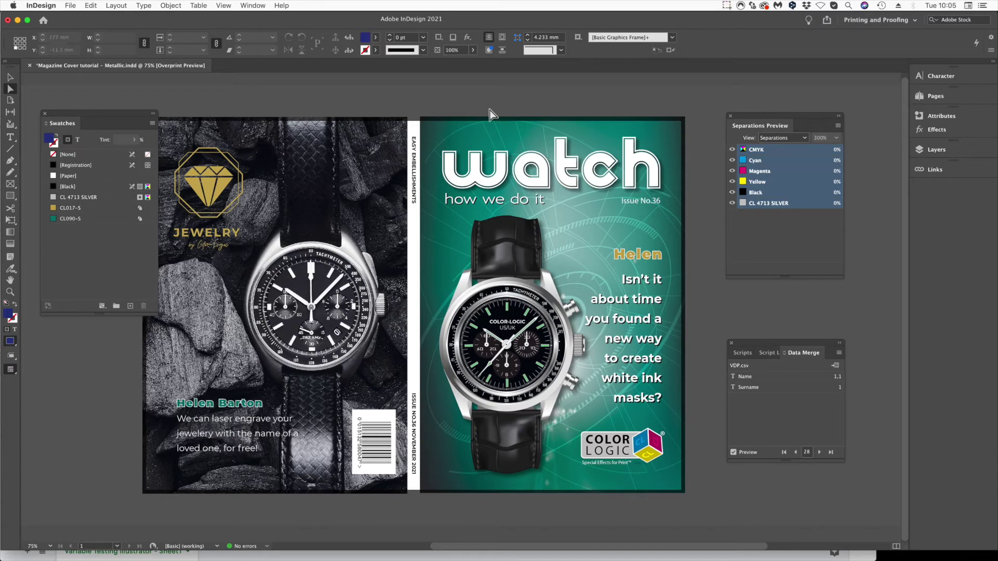
- Fill the spine frame with the CL 4713 SILVER swatch
left_click(410, 280)
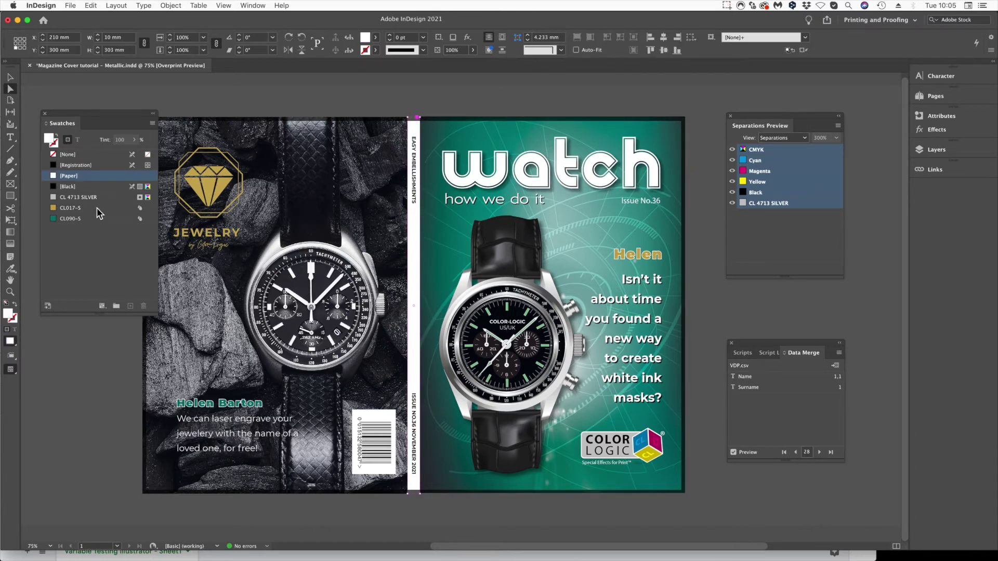
left_click(101, 197)
left_click(102, 443)
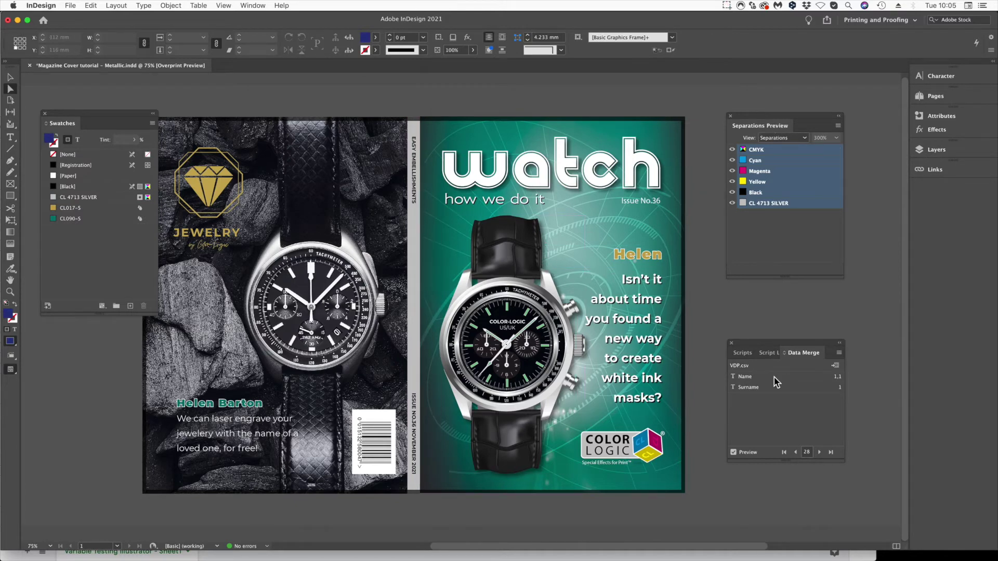
- Export all merged records to a PDF/X-4:2008 PDF on the Desktop
left_click(839, 353)
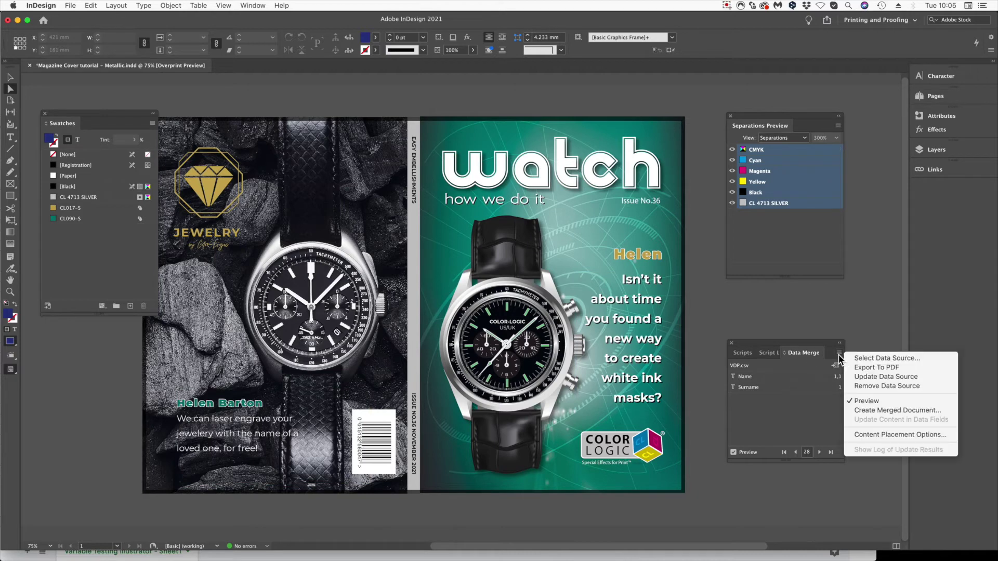
left_click(863, 367)
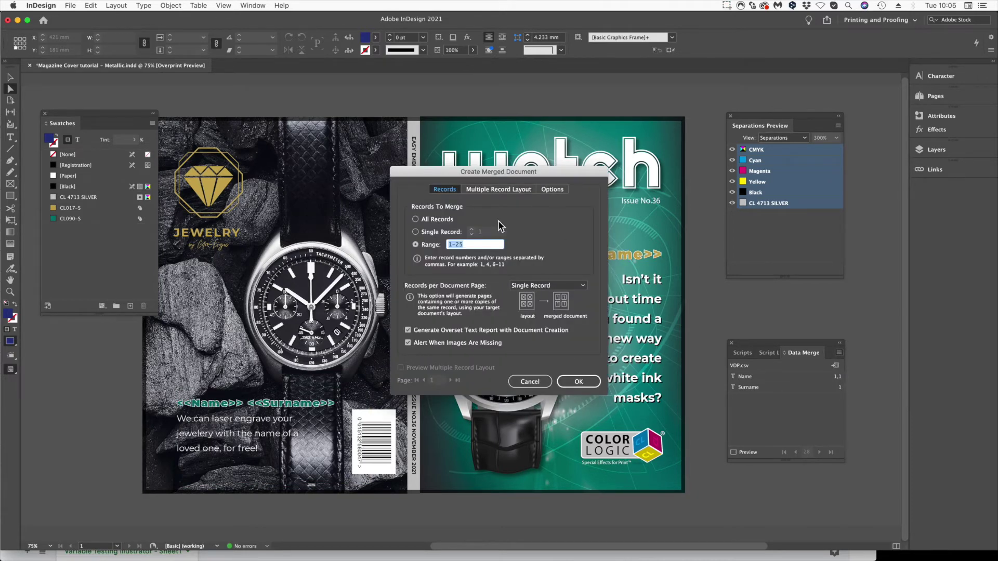
left_click(416, 220)
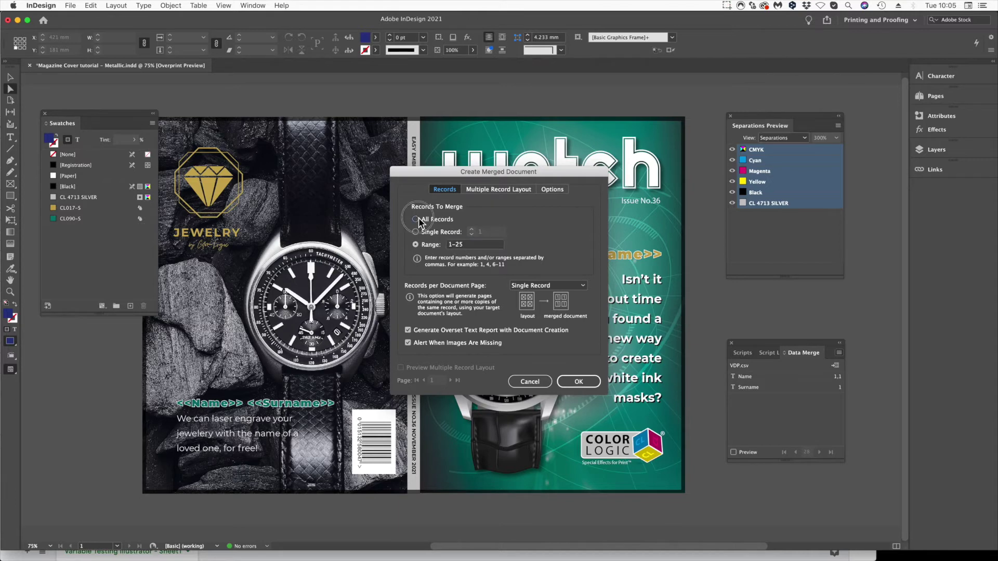
left_click(593, 389)
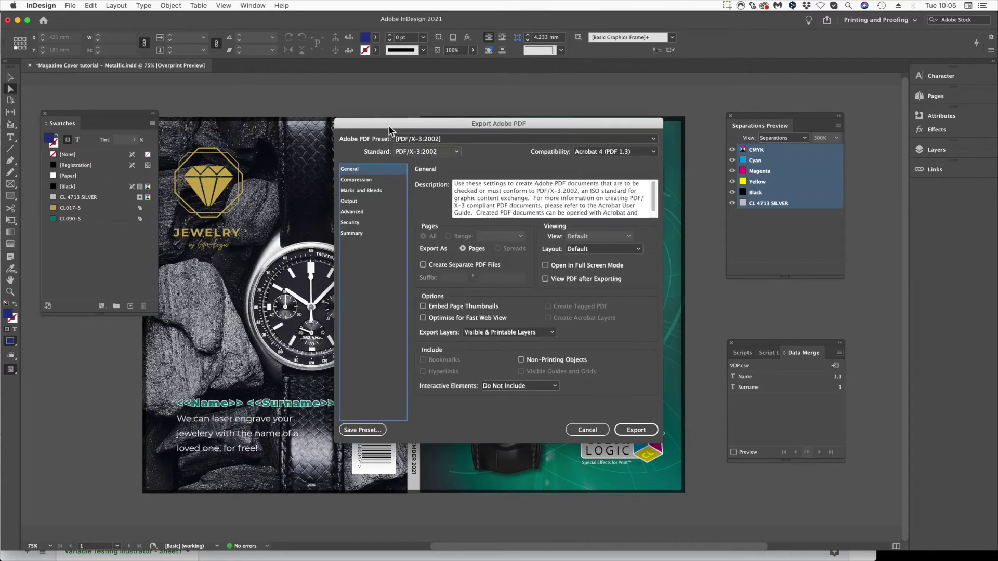
left_click(465, 139)
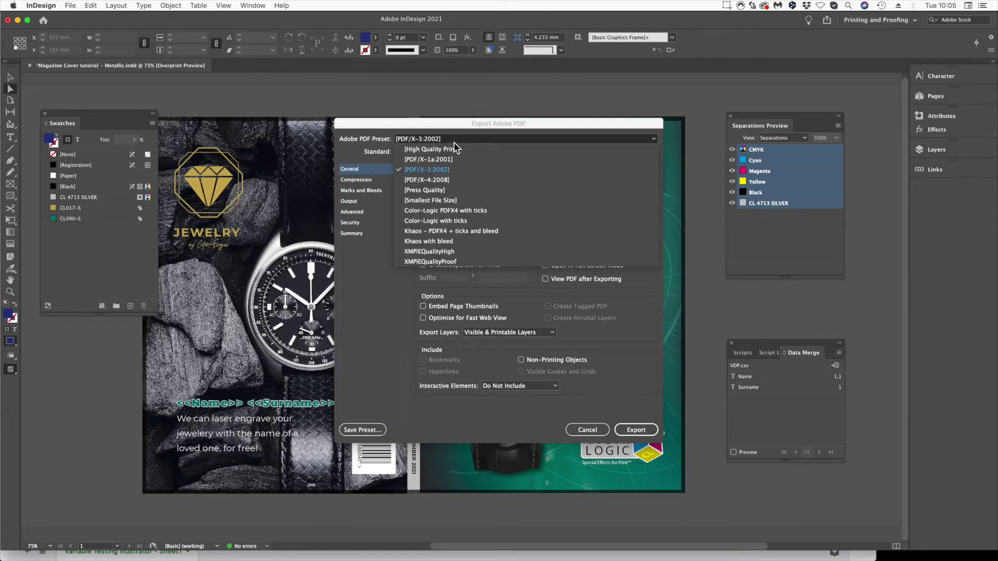
left_click(456, 209)
left_click(635, 430)
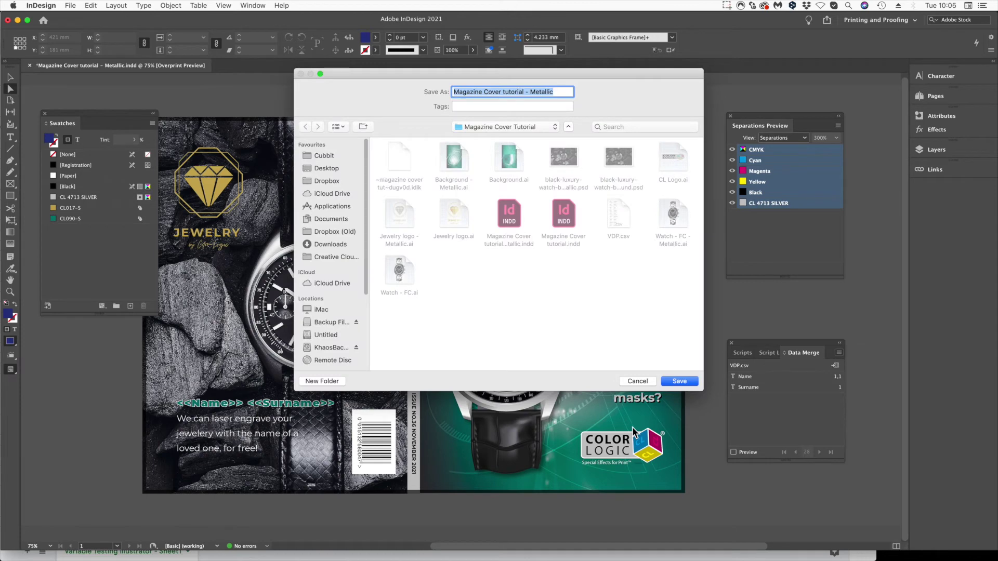
key("super+shift+d")
left_click(667, 378)
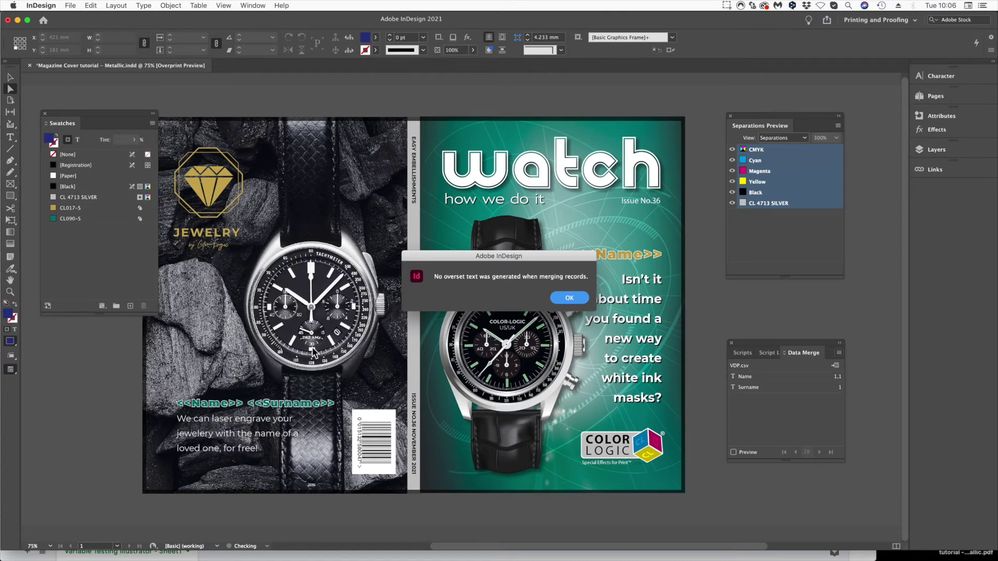
- Dismiss the overset text alert and open 'Magazine Cover tutorial - Metallic.pdf' from the desktop in Acrobat Pro DC
left_click(568, 301)
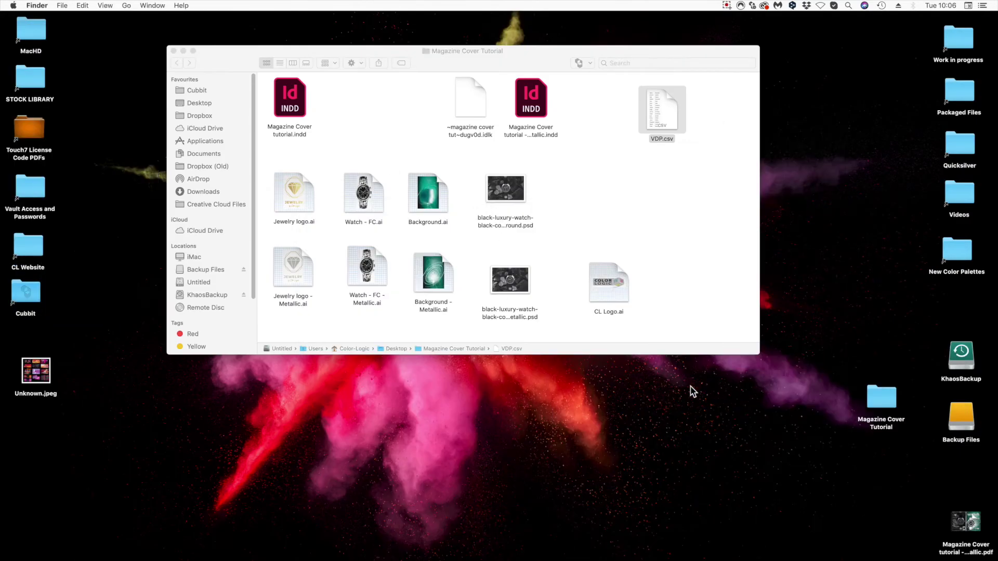
left_click_drag(966, 523, 492, 416)
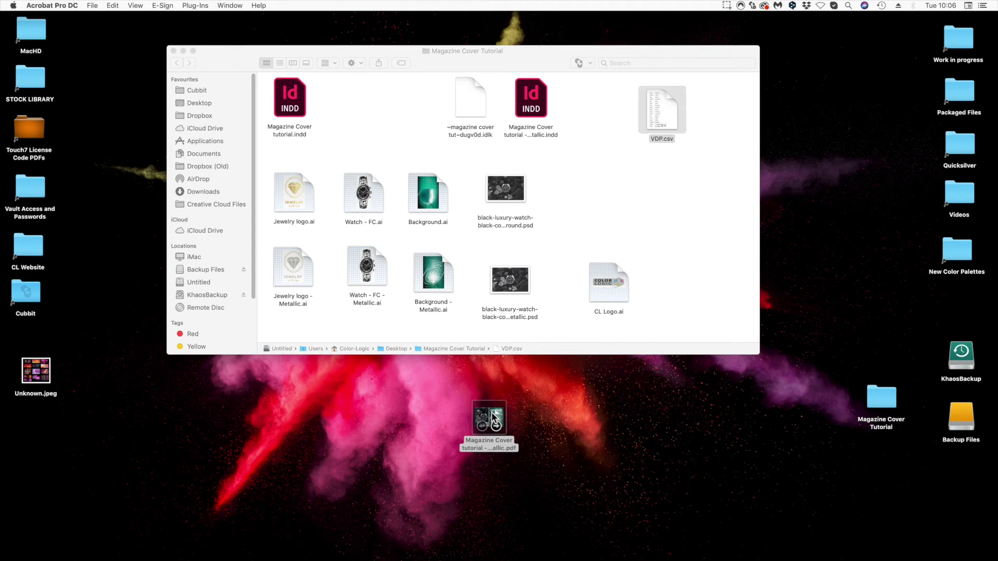
left_click(480, 416)
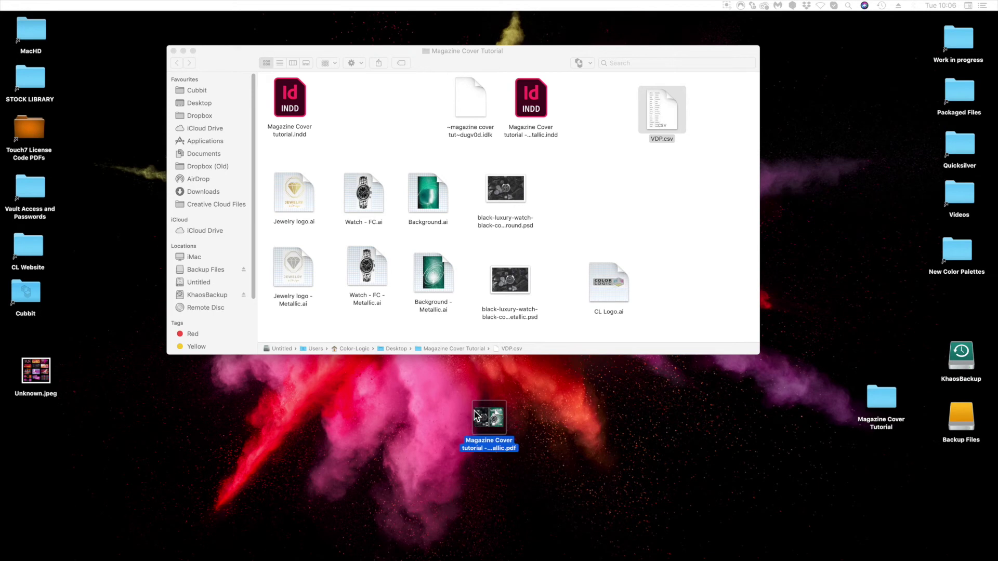
left_click(455, 407)
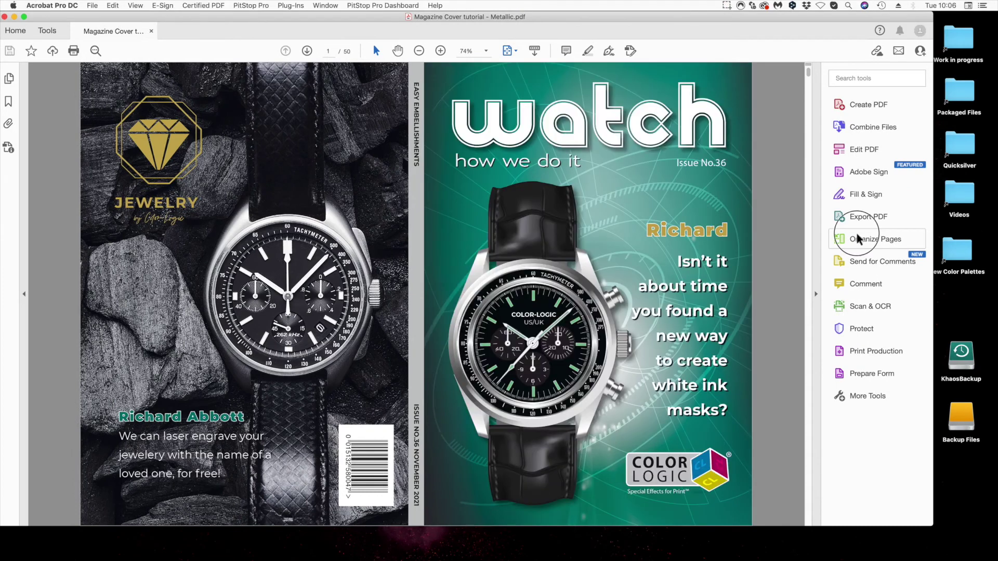
- Display the 50-page merged watch magazine PDF as page thumbnails with Organize Pages
left_click(858, 239)
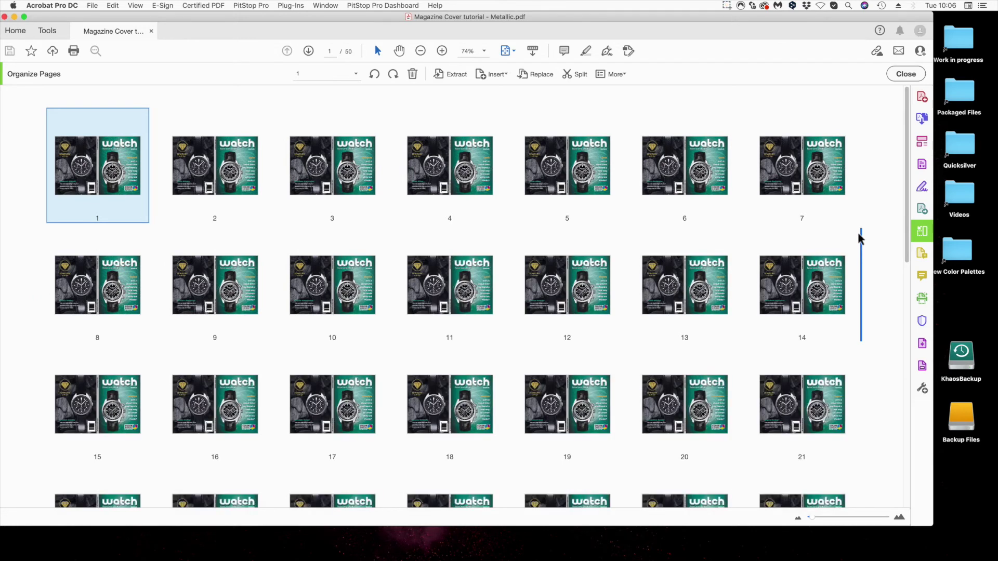
- Bring up the Info window for 'Magazine Cover tutorial - Metallic.pdf', showing a 31.4 MB Adobe PDF document
left_click(14, 16)
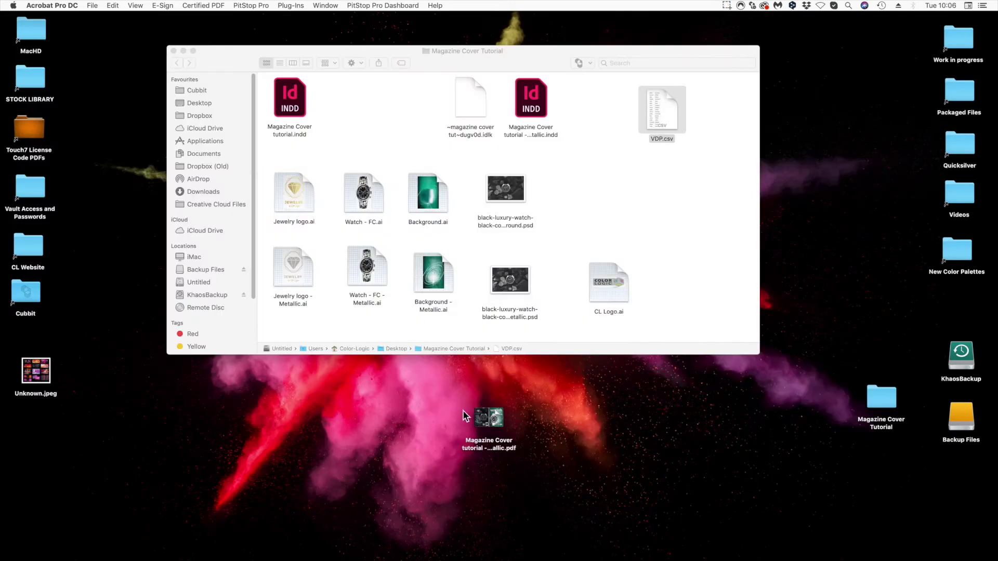
left_click(491, 418)
key("super+o")
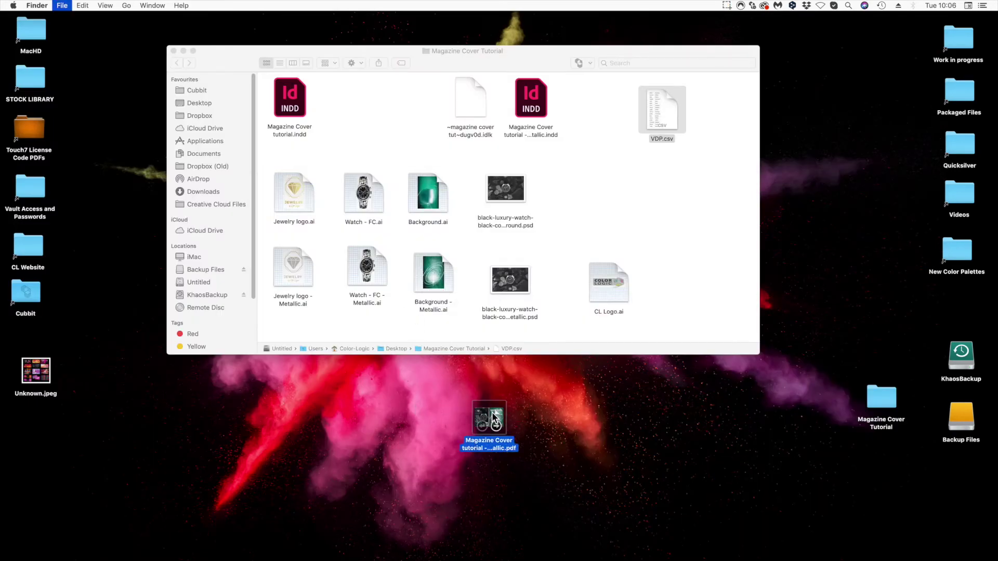
left_click_drag(95, 23, 169, 59)
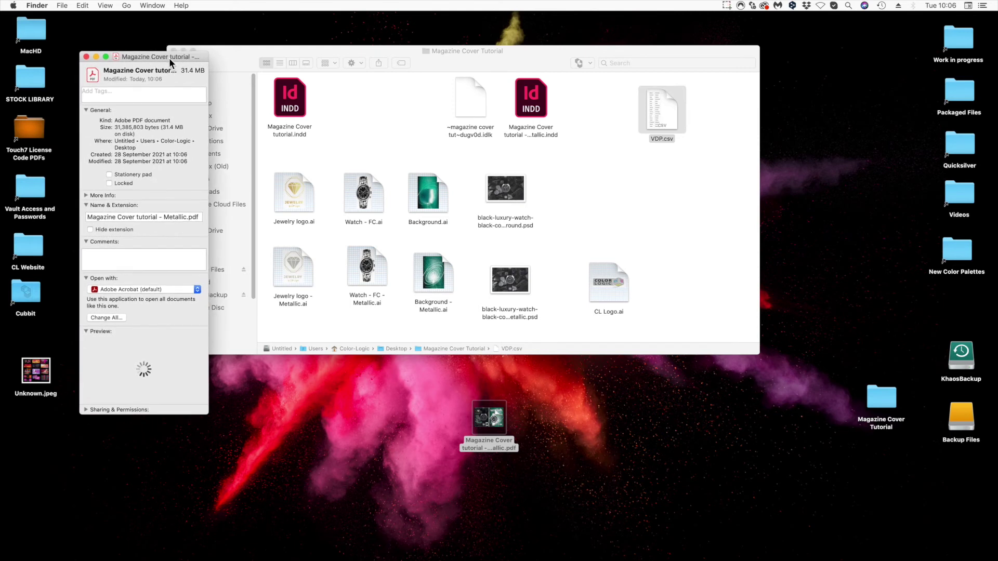